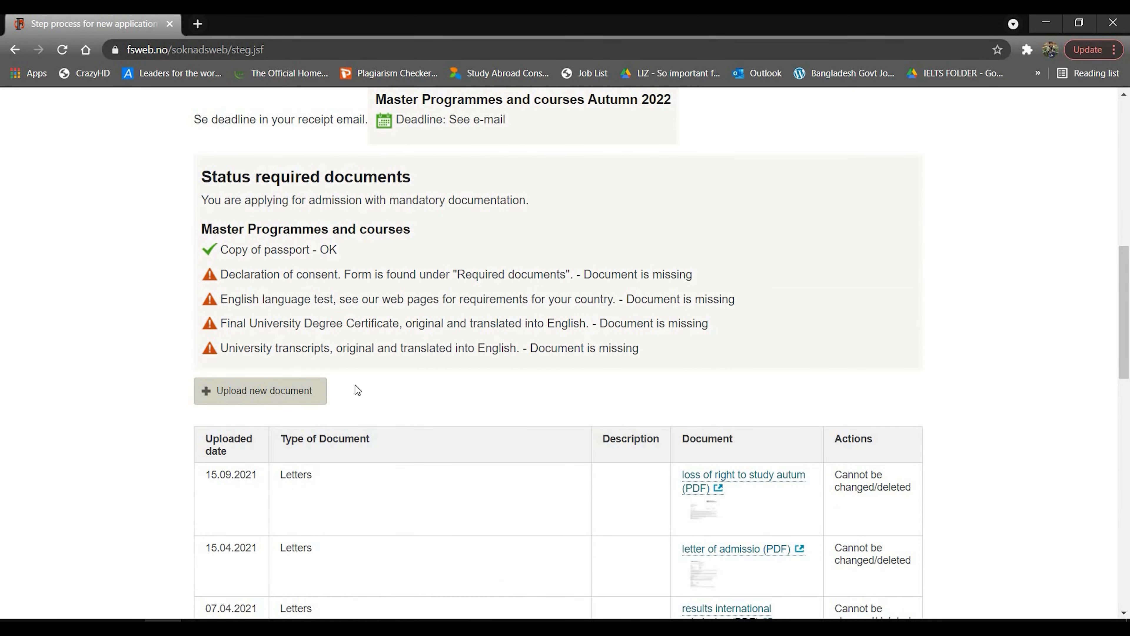
Upload the SSC Certificate and SSC Transcript as Secondary education documents.
left_click(247, 394)
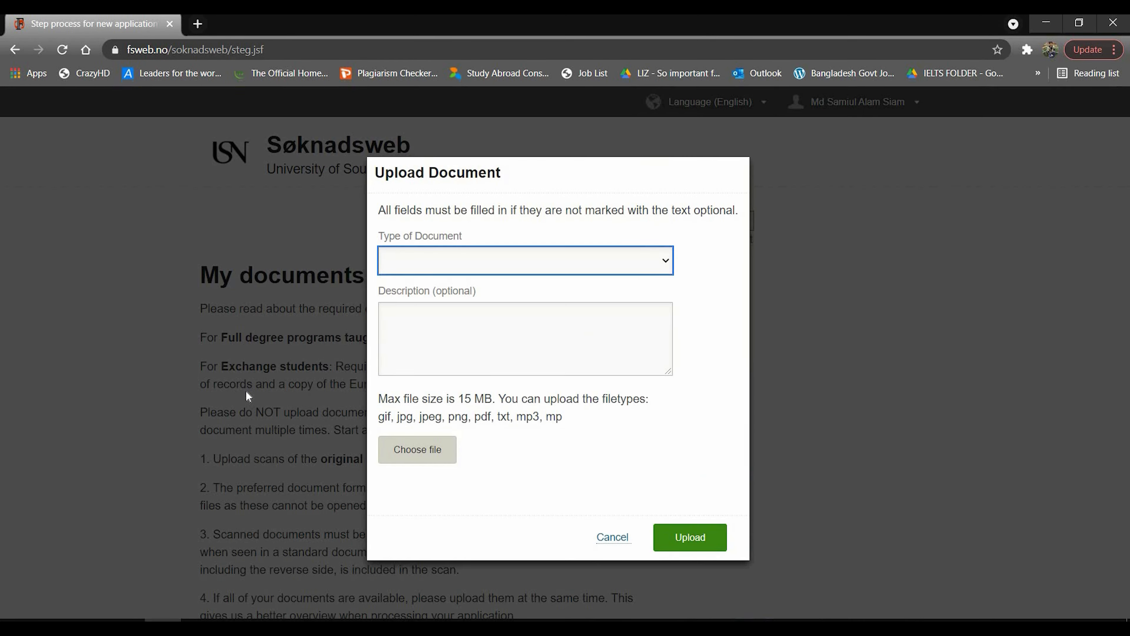
left_click(660, 260)
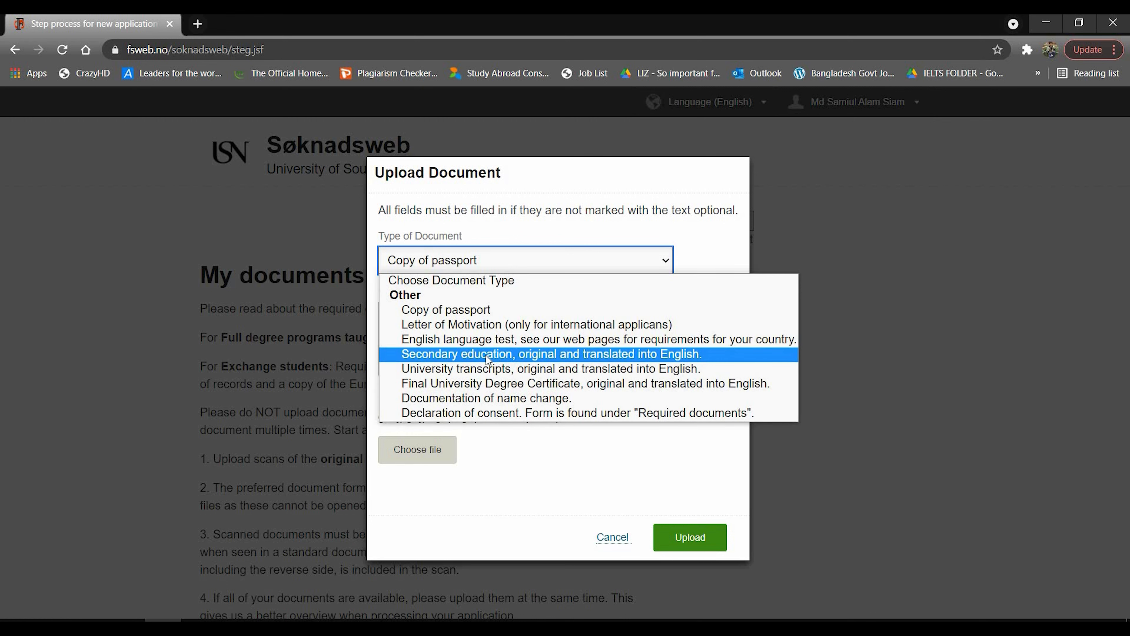
left_click(542, 354)
left_click(497, 324)
type("SSC Certificate")
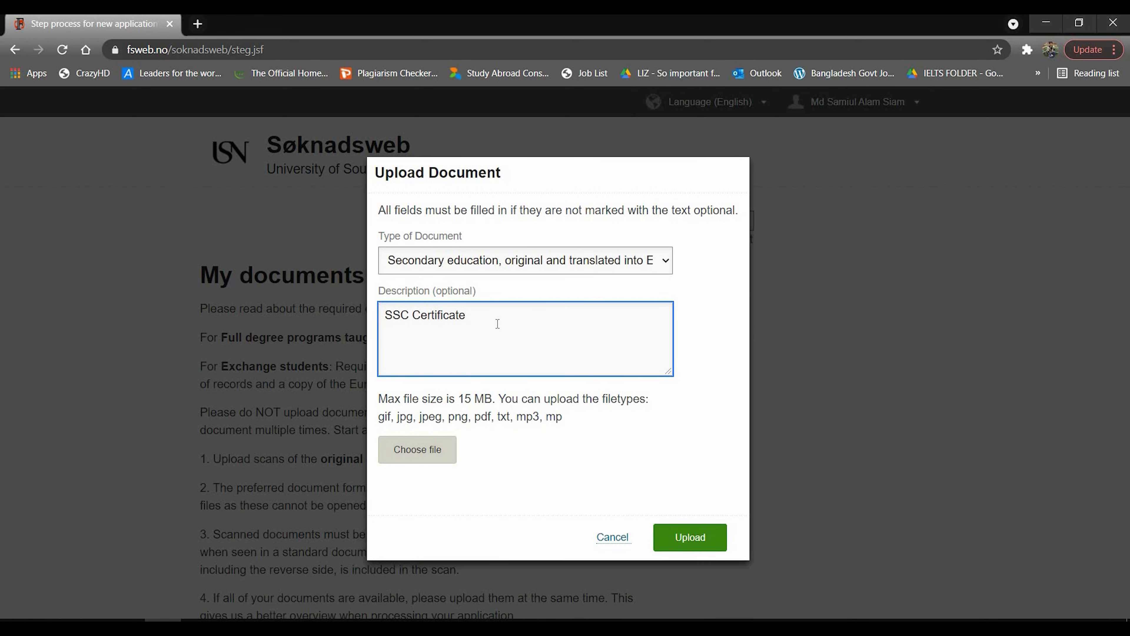
left_click(432, 451)
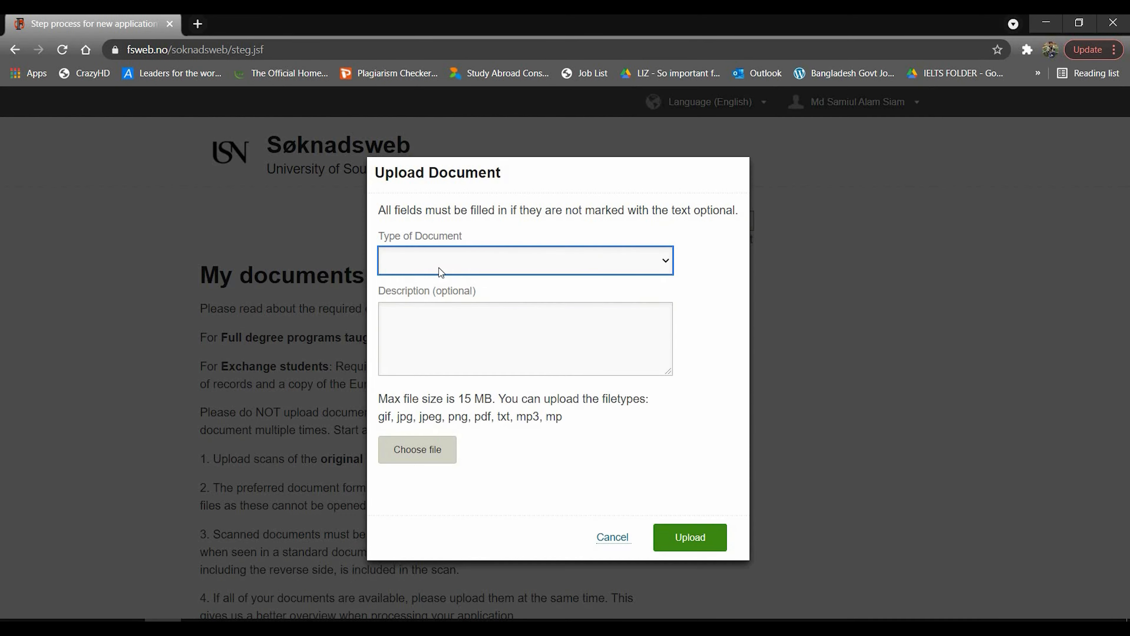
left_click(439, 263)
left_click(471, 354)
left_click(457, 338)
type("SSC Transcript")
left_click(414, 448)
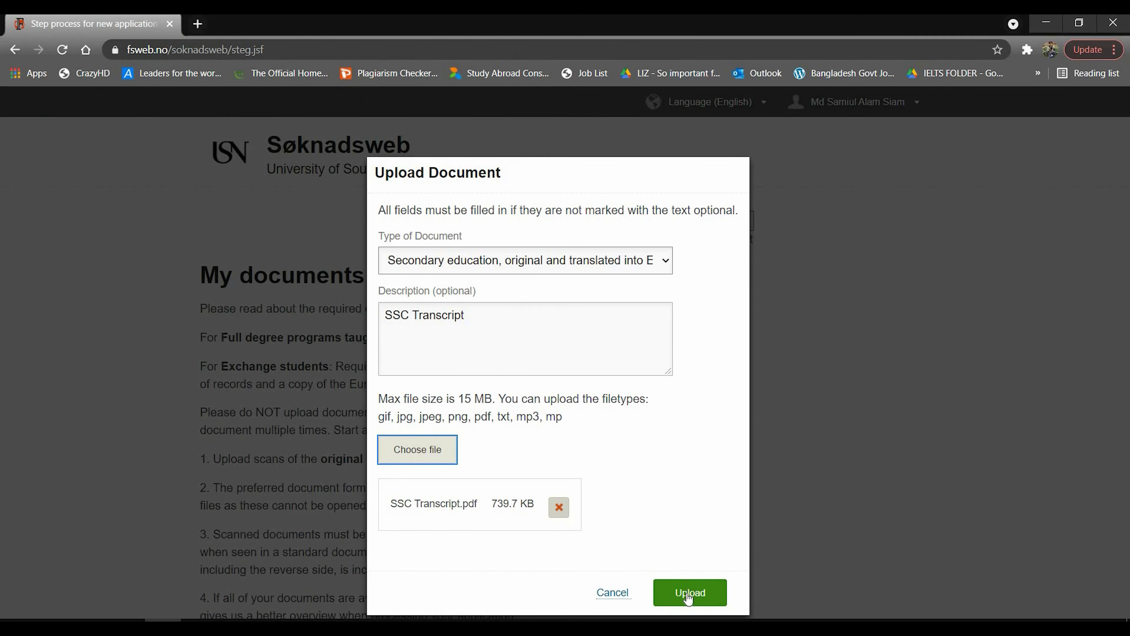
left_click(686, 593)
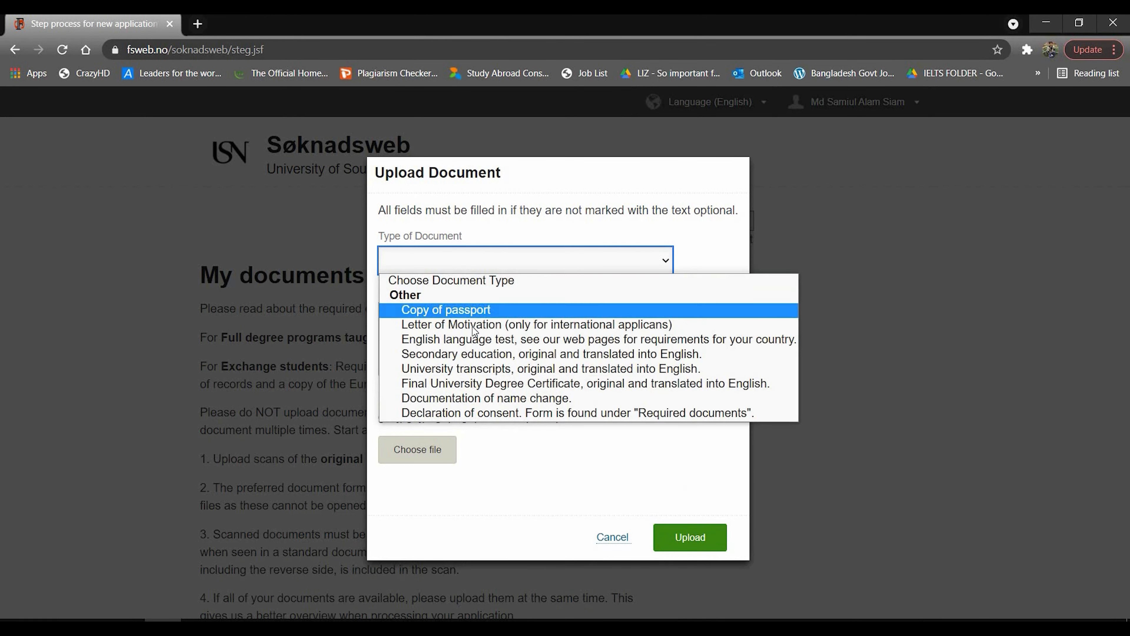
Upload the HSC Certificate and HSC Transcript as Secondary education documents.
left_click(472, 354)
left_click(428, 312)
type("HSC Certificate")
left_click(417, 449)
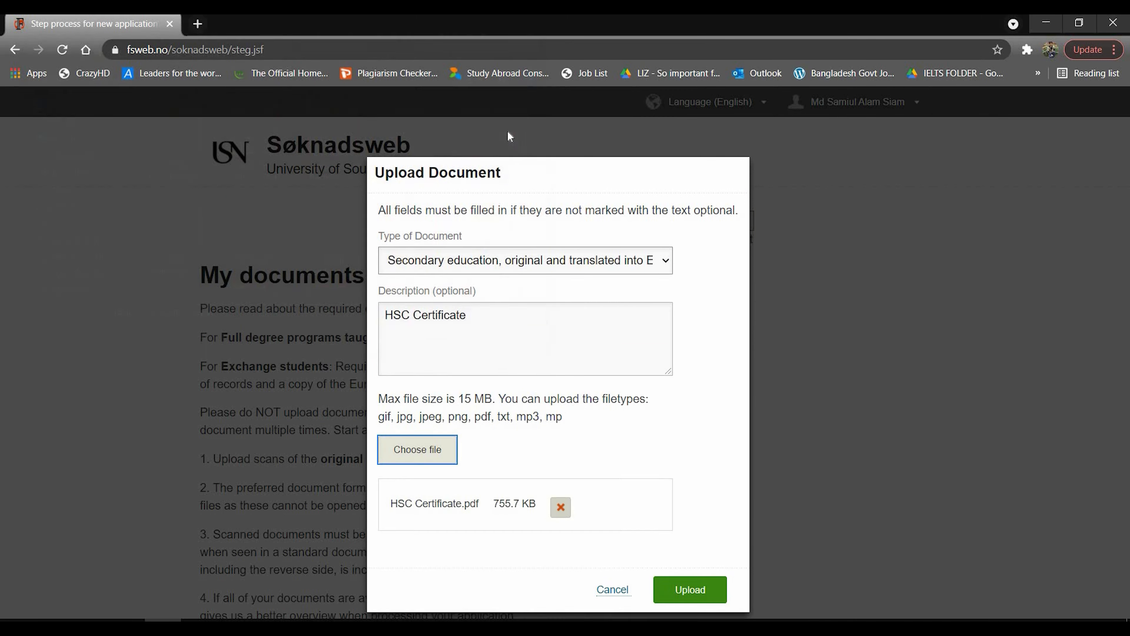
left_click(690, 589)
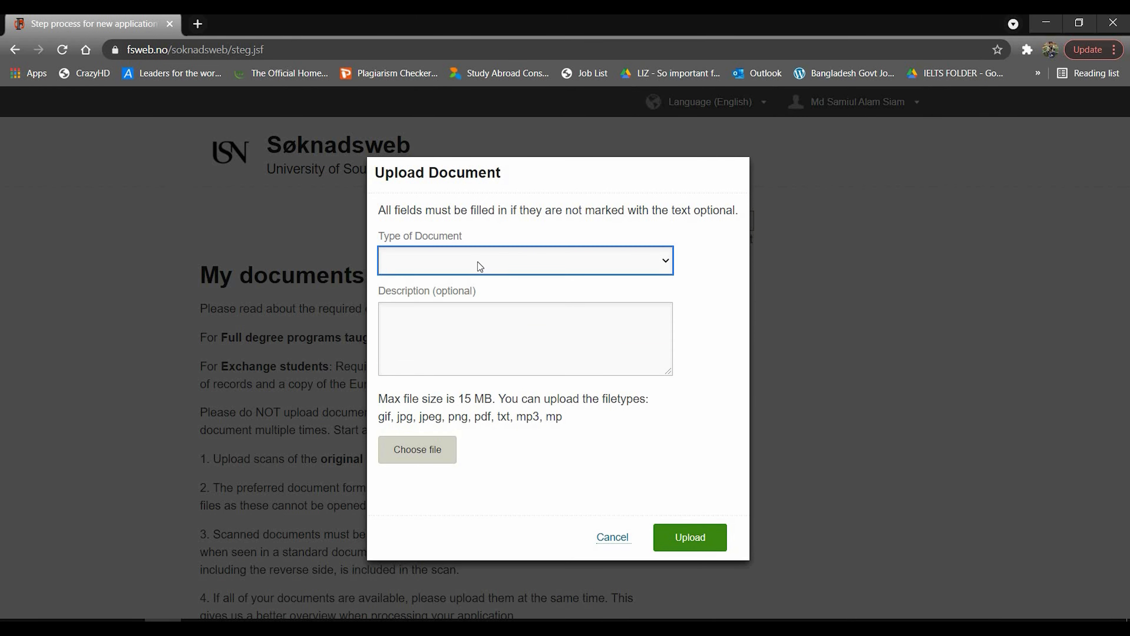
left_click(479, 263)
left_click(472, 354)
left_click(458, 320)
type("HSC Transcript")
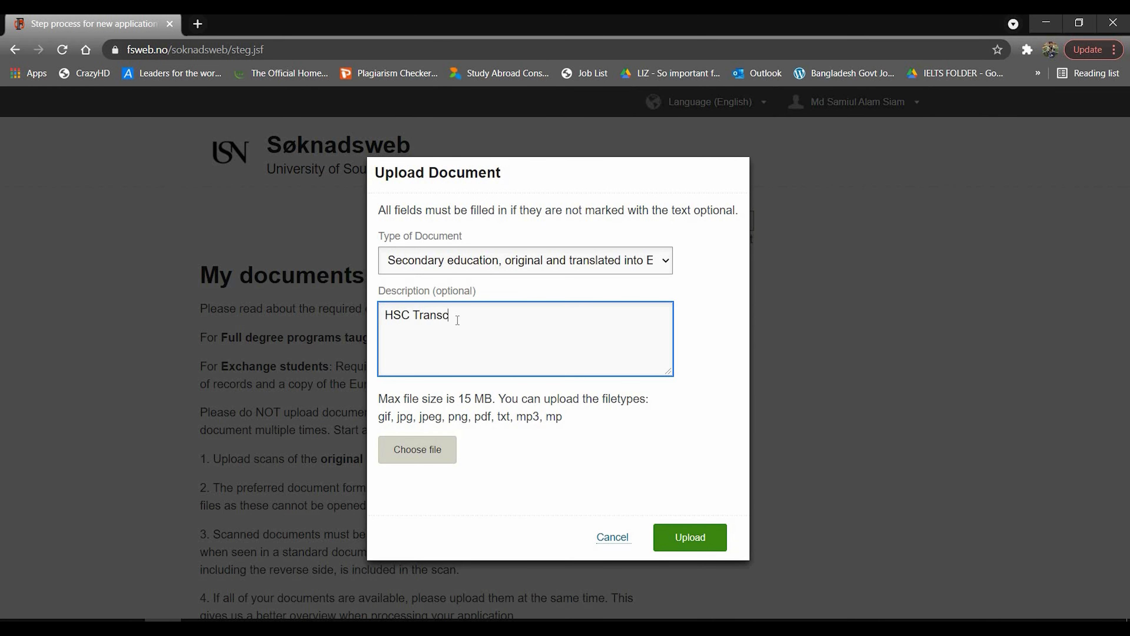
left_click(417, 449)
left_click(705, 589)
Upload the Bachelor certificate as Final University Degree Certificate and the Bachelor transcript as University transcripts.
left_click(499, 311)
left_click(417, 449)
left_click(370, 550)
left_click(690, 591)
left_click(530, 260)
left_click(531, 369)
left_click(430, 329)
type("BSc")
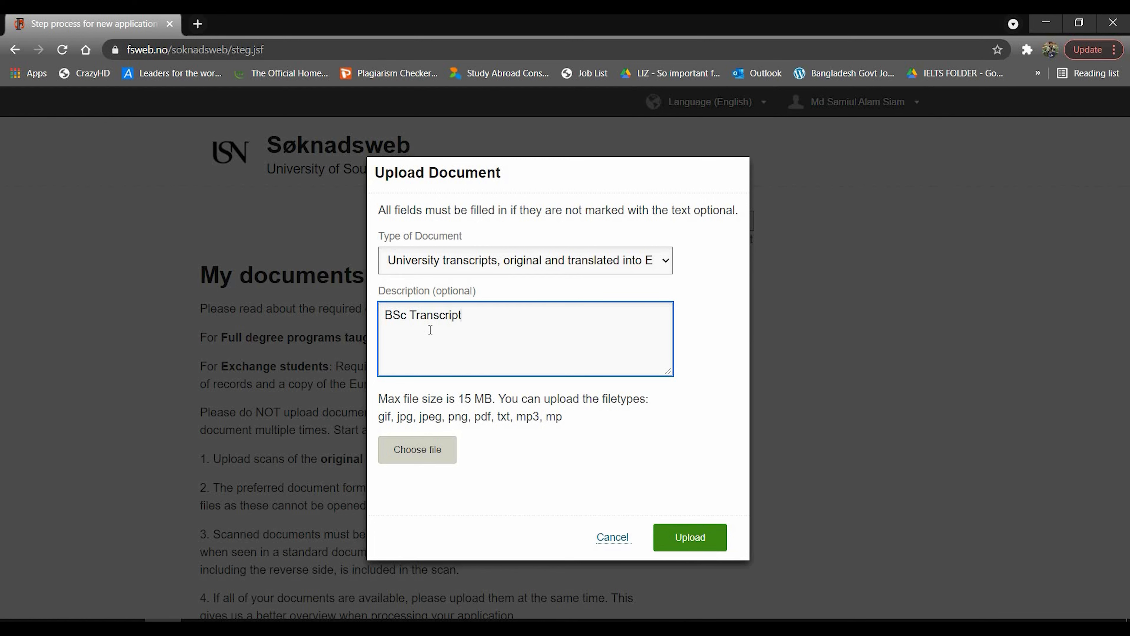
left_click(417, 449)
double_click(323, 247)
left_click(710, 593)
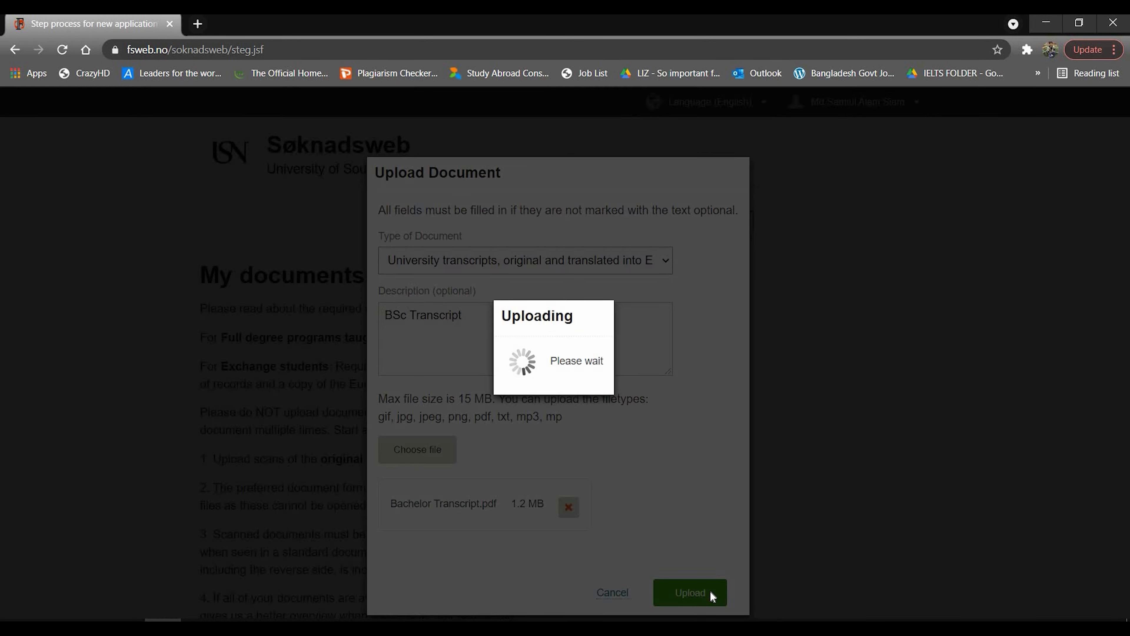
Upload the Completion of Bachelor file as University transcripts, described 'BSc Completion Certificate'.
left_click(519, 267)
left_click(522, 369)
left_click(482, 326)
type("Completion gth")
type("Certificate")
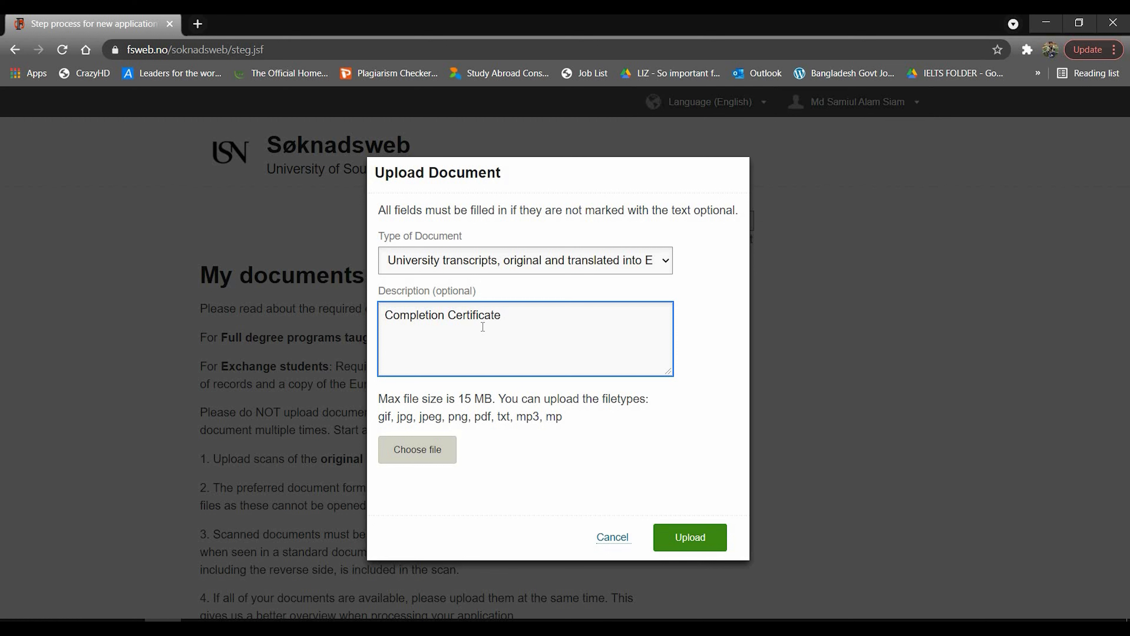
key("Home")
type("BSc")
left_click(425, 450)
double_click(318, 258)
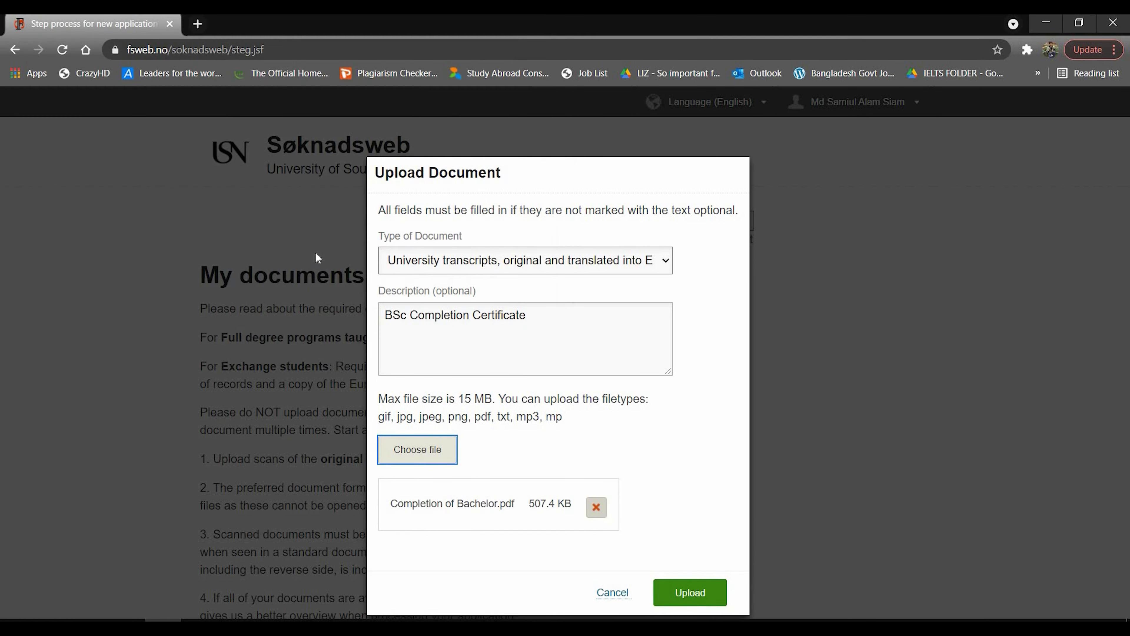
left_click(690, 597)
Upload IELTS.pdf as an English language test document described 'IELTS'.
left_click(301, 396)
left_click(525, 259)
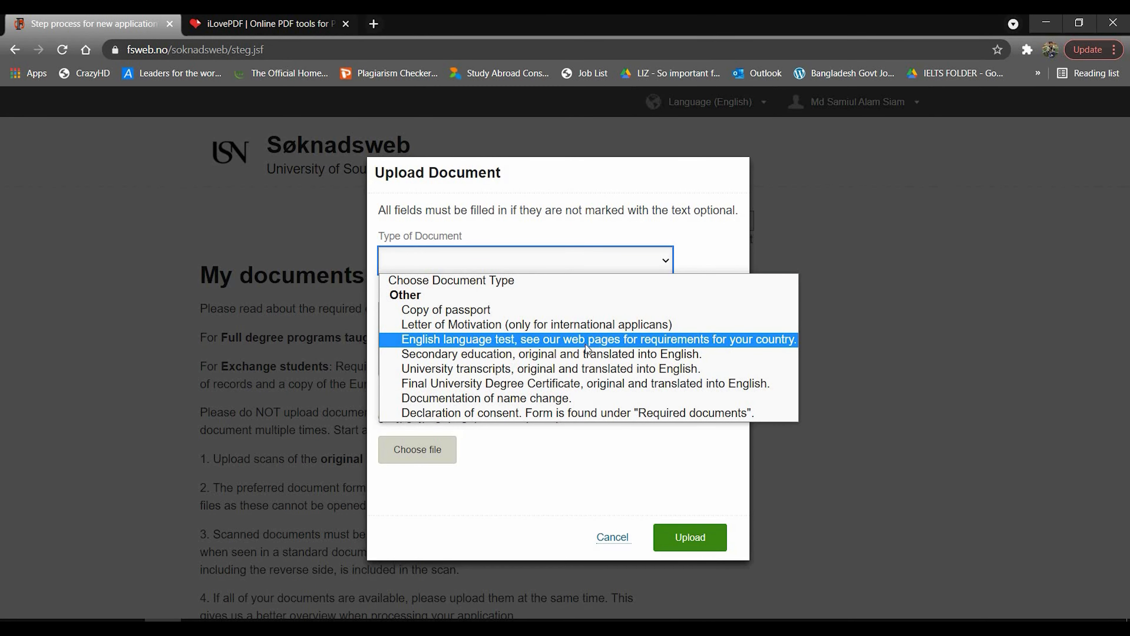
left_click(498, 335)
left_click(497, 323)
type("IELTS")
left_click(427, 450)
double_click(260, 243)
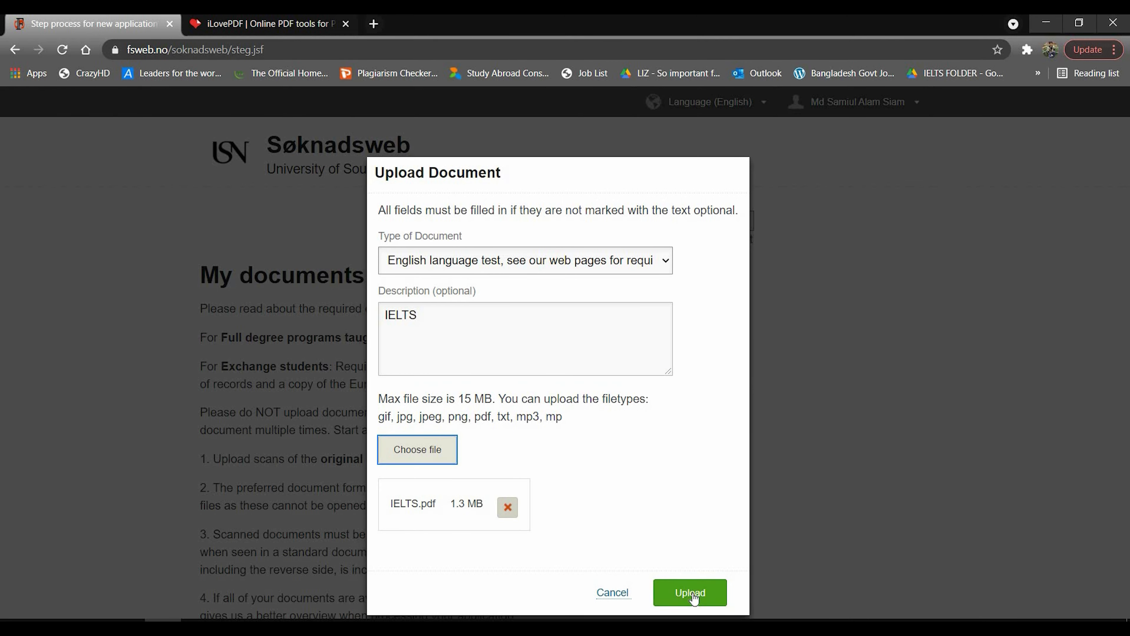
left_click(693, 597)
Upload the passport file as Copy of passport, described 'e-Passport + Old MRP Passport'.
left_click(293, 305)
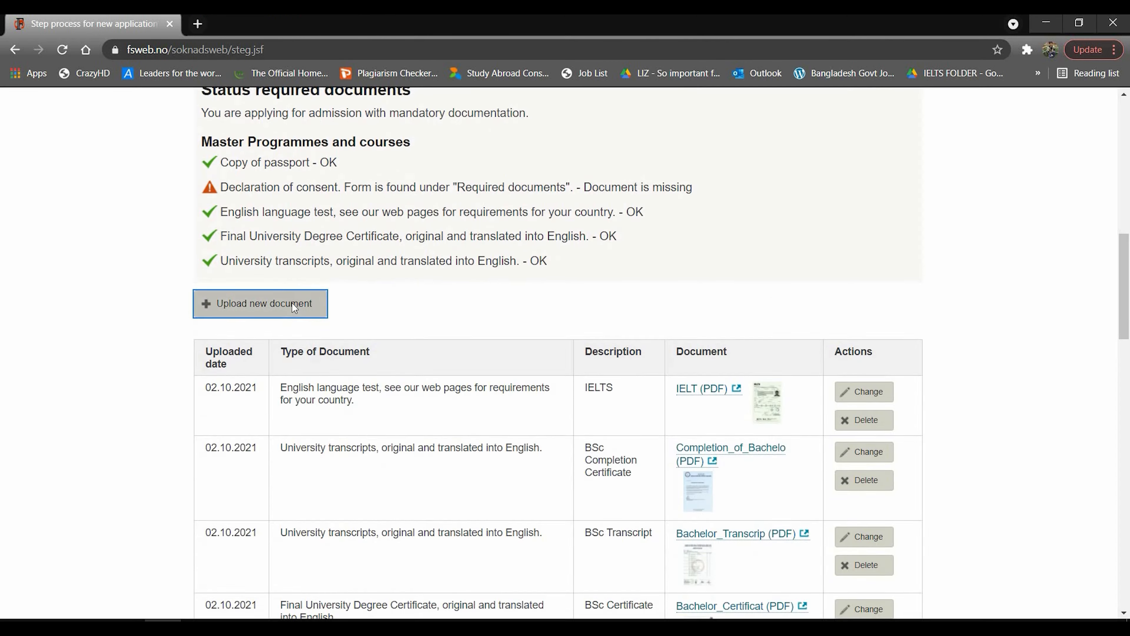
left_click(664, 264)
left_click(529, 311)
left_click(528, 316)
type("e-Passport + Old MRP Passport")
left_click(411, 451)
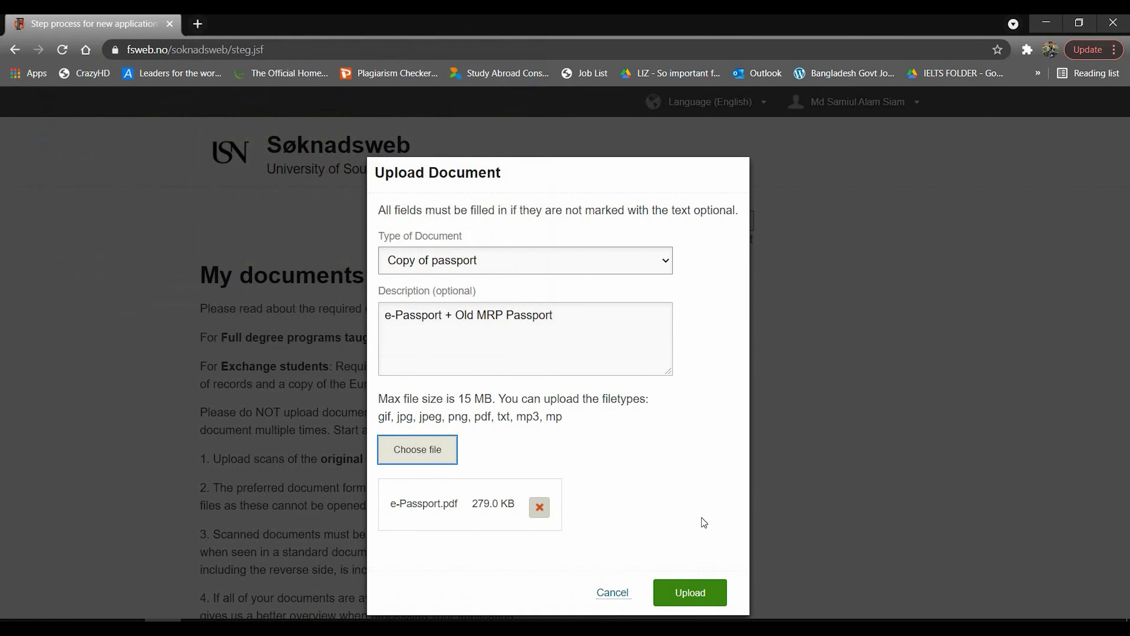
left_click(689, 592)
Upload the Letter of Motivation file as a Letter of Motivation document.
left_click(293, 434)
left_click(666, 266)
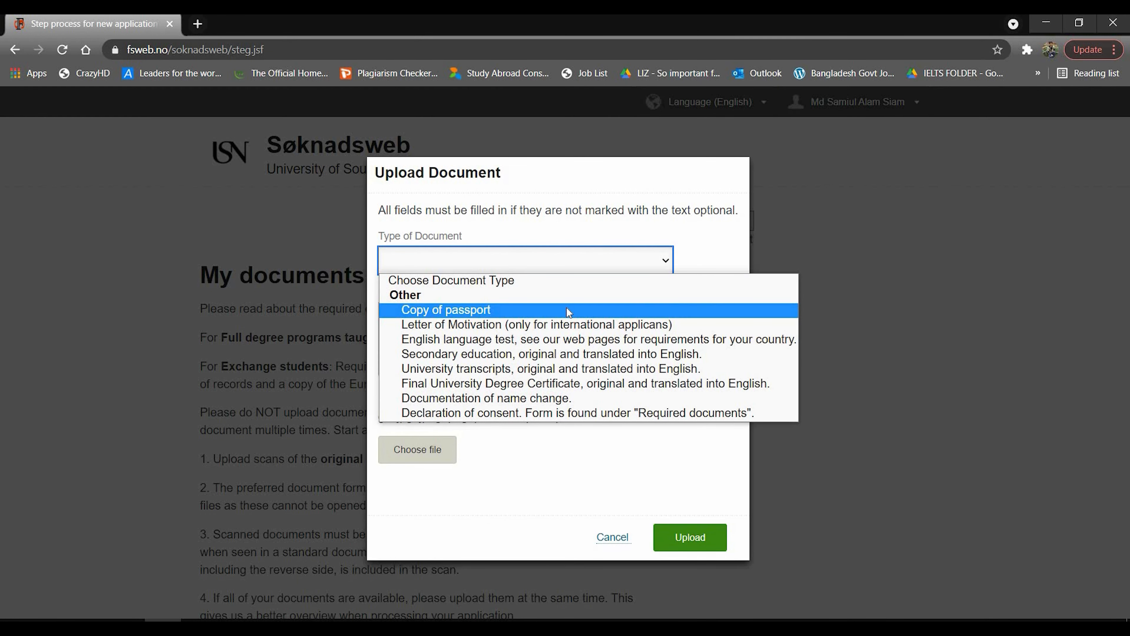
left_click(572, 325)
left_click(529, 326)
type("Letter of Motivation")
left_click(434, 456)
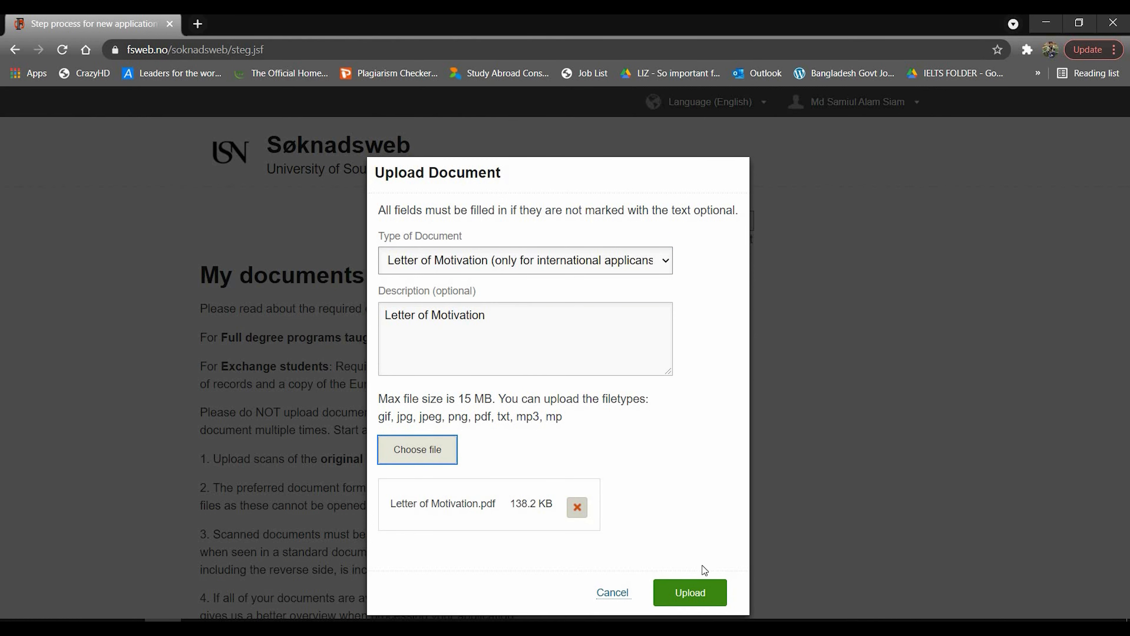
left_click(696, 592)
Start a new upload with Declaration of consent as the document type, then open a new browser tab.
left_click(303, 350)
left_click(666, 262)
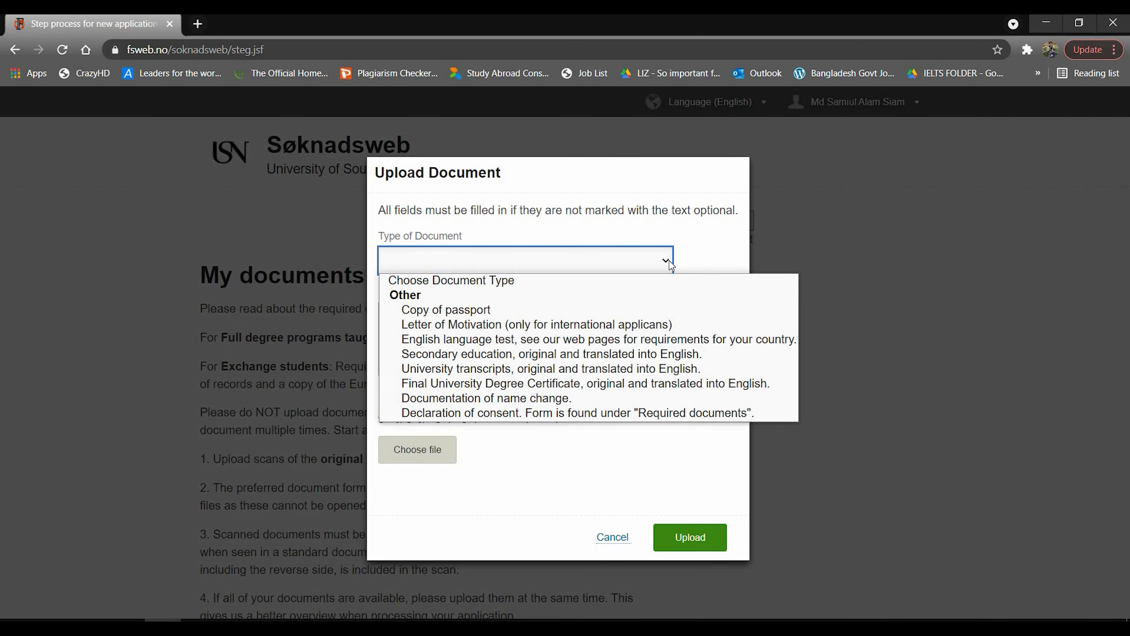
left_click(612, 414)
left_click(525, 324)
left_click(197, 23)
Search 'usn' and reach USN's Required documents page for applicants outside EU/EEA.
type("usn")
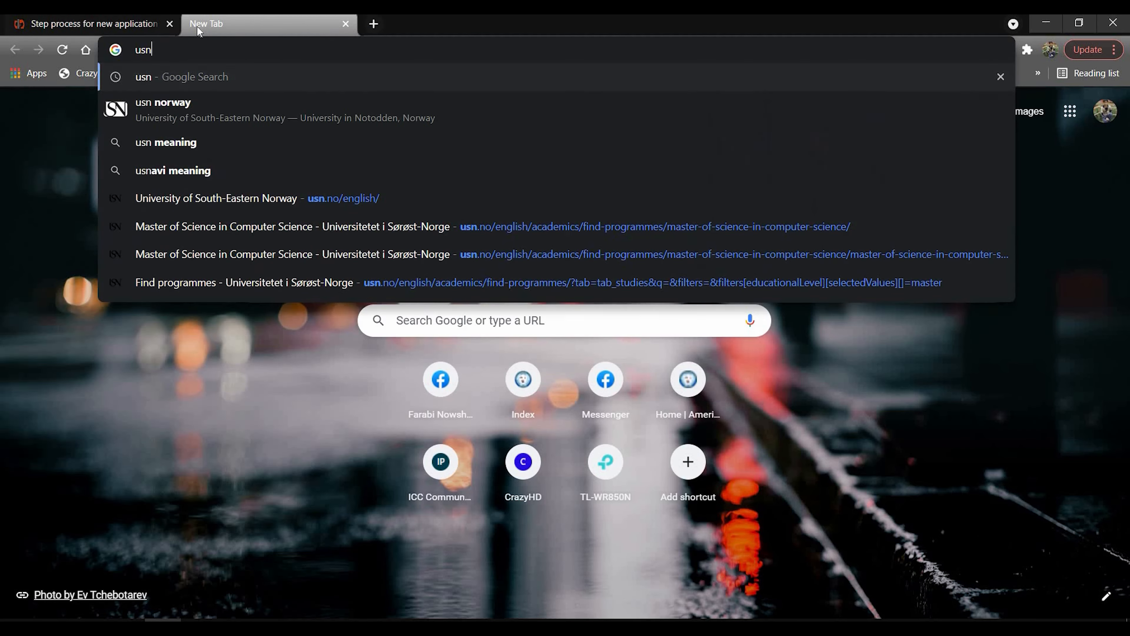
key("Return")
left_click(252, 247)
left_click(13, 50)
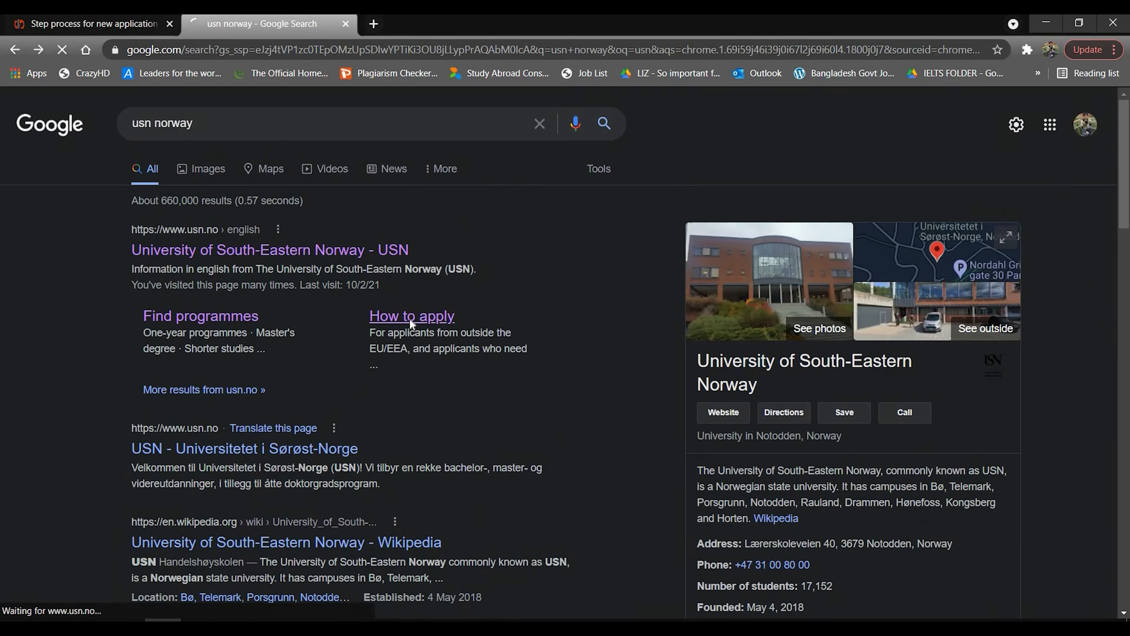
left_click(411, 315)
left_click(550, 471)
left_click(473, 243)
scroll(458, 265, "down", 5)
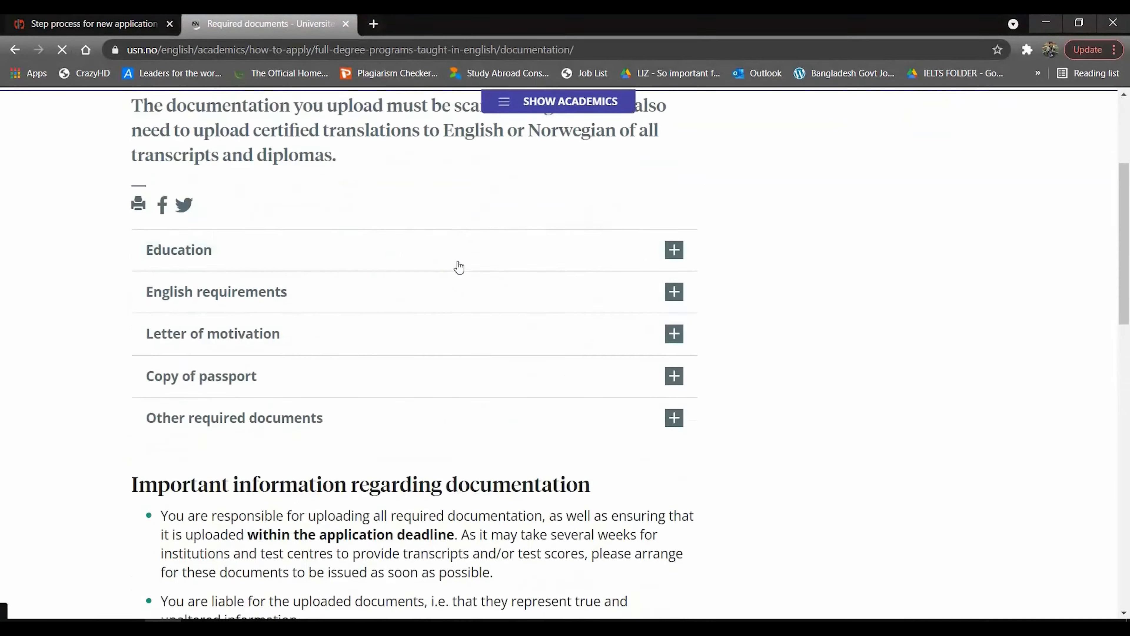
scroll(431, 306, "up", 3)
Expand Education requirements and review Bangladesh's requirements in a separate tab.
left_click(400, 346)
scroll(312, 365, "down", 3)
right_click(194, 394)
left_click(218, 404)
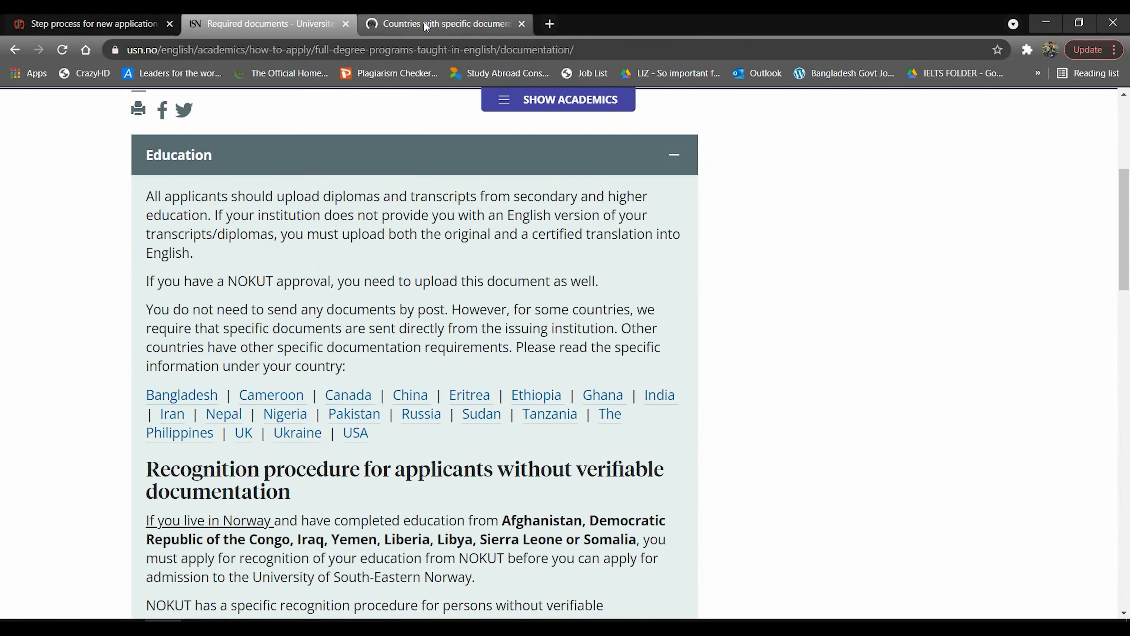
key("ctrl+Tab")
scroll(552, 451, "down", 2)
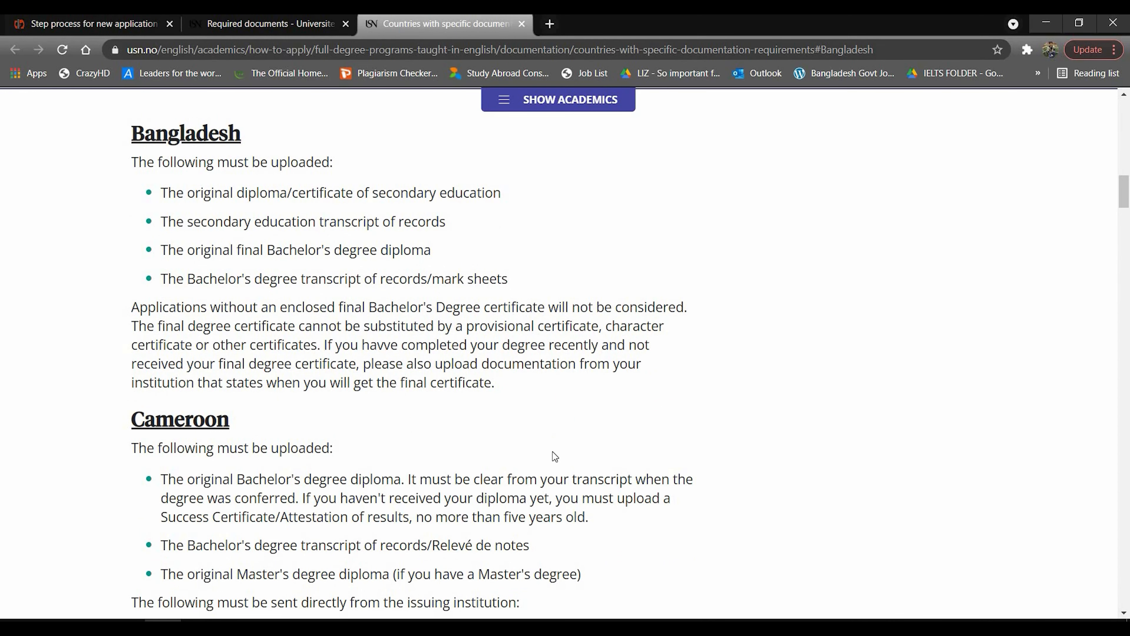
scroll(552, 451, "down", 5)
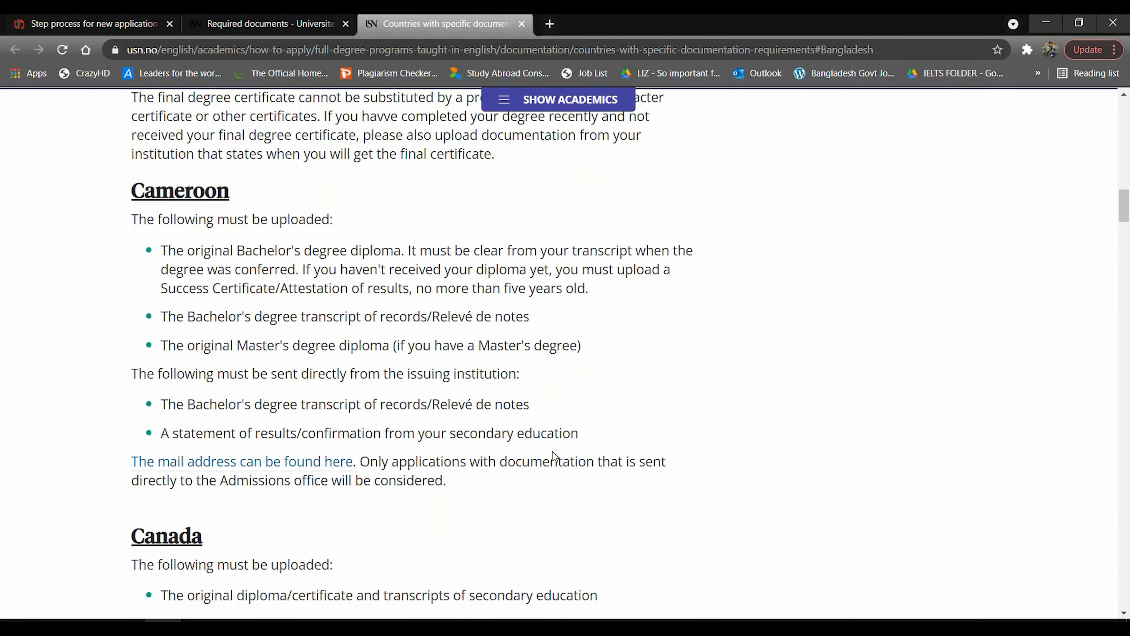
left_click(276, 27)
Expand the English requirements, Letter of motivation, Copy of passport and Other required documents sections.
scroll(478, 416, "down", 4)
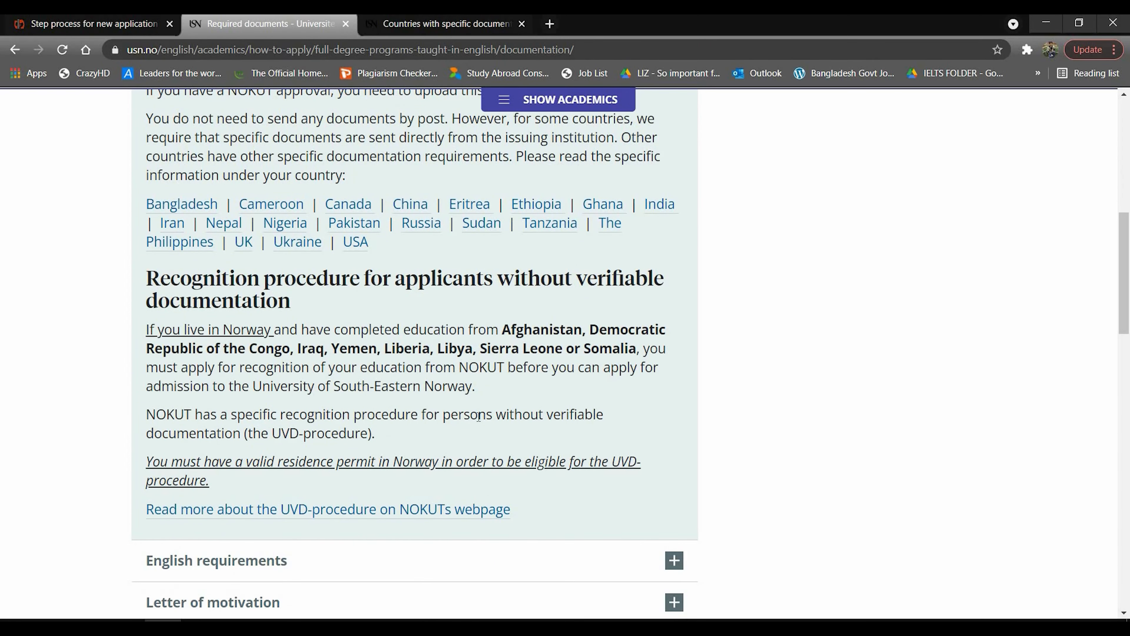
scroll(391, 313, "down", 6)
left_click(392, 311)
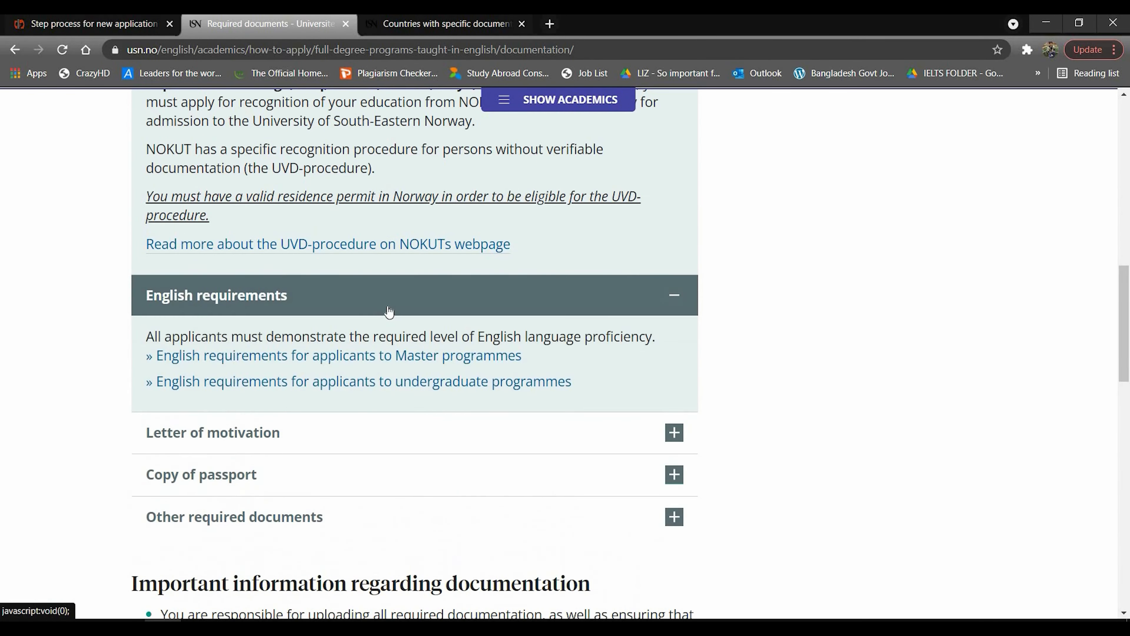
scroll(393, 330, "down", 2)
left_click(396, 349)
scroll(395, 341, "down", 2)
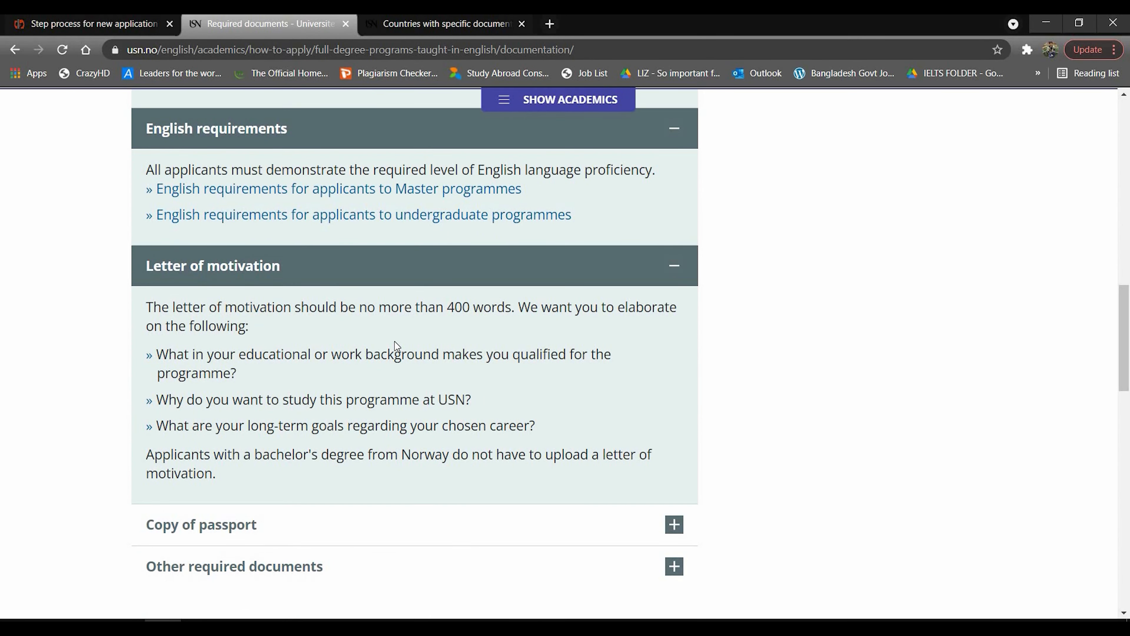
scroll(394, 341, "down", 2)
scroll(395, 341, "down", 3)
left_click(373, 331)
scroll(373, 331, "down", 2)
left_click(370, 320)
scroll(371, 320, "down", 2)
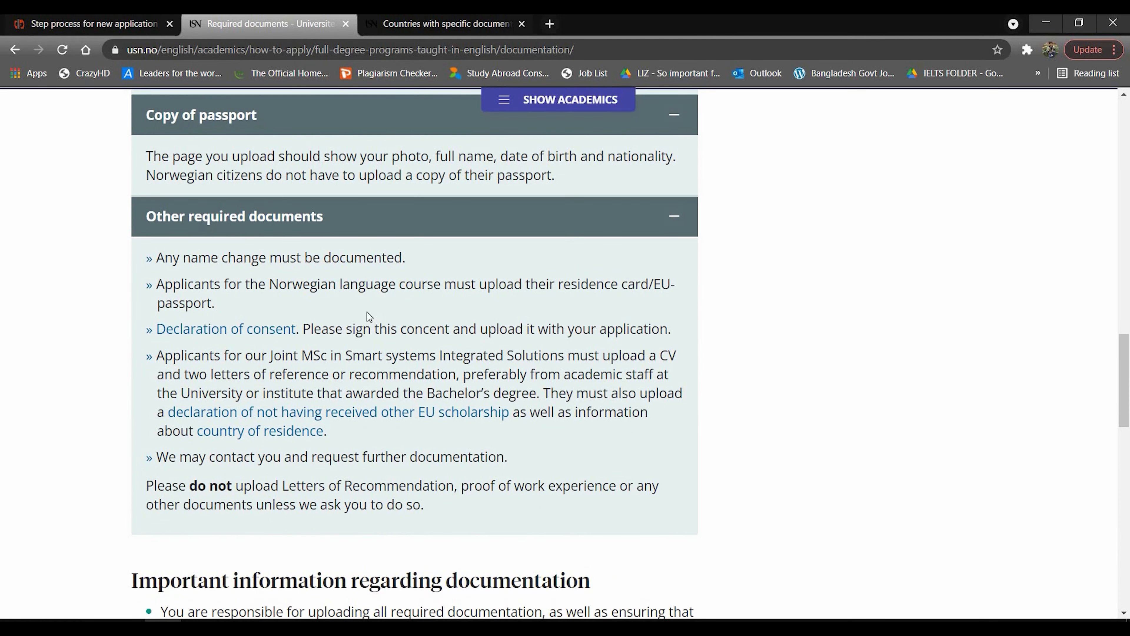
Download the Declaration of consent form and open it.
right_click(244, 333)
left_click(258, 339)
left_click(50, 601)
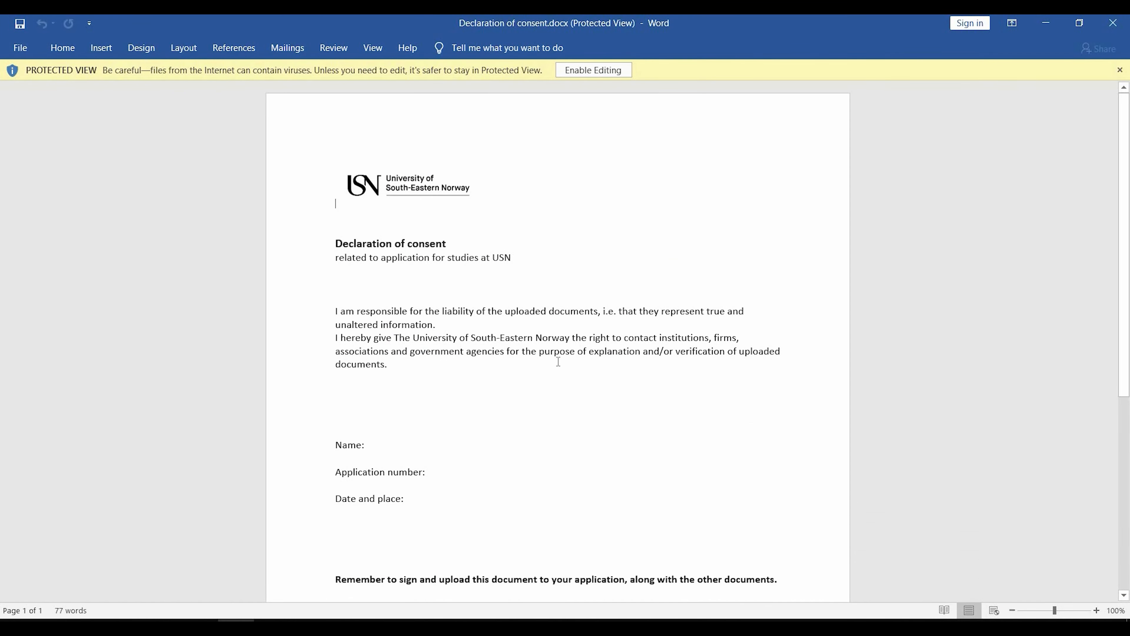
Enable editing, then enter the applicant's full name and the date 03/10/2021 on the consent form.
left_click(587, 70)
left_click(411, 441)
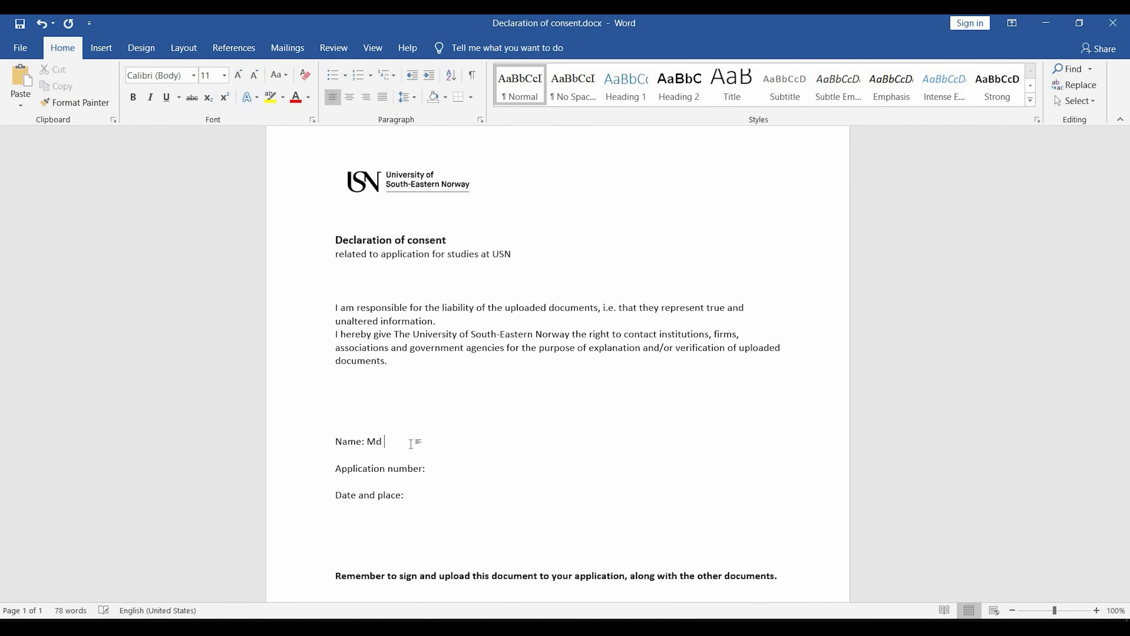
left_click(435, 495)
type("10/")
key("BackSpace")
key("BackSpace")
key("BackSpace")
type("03/10/2021")
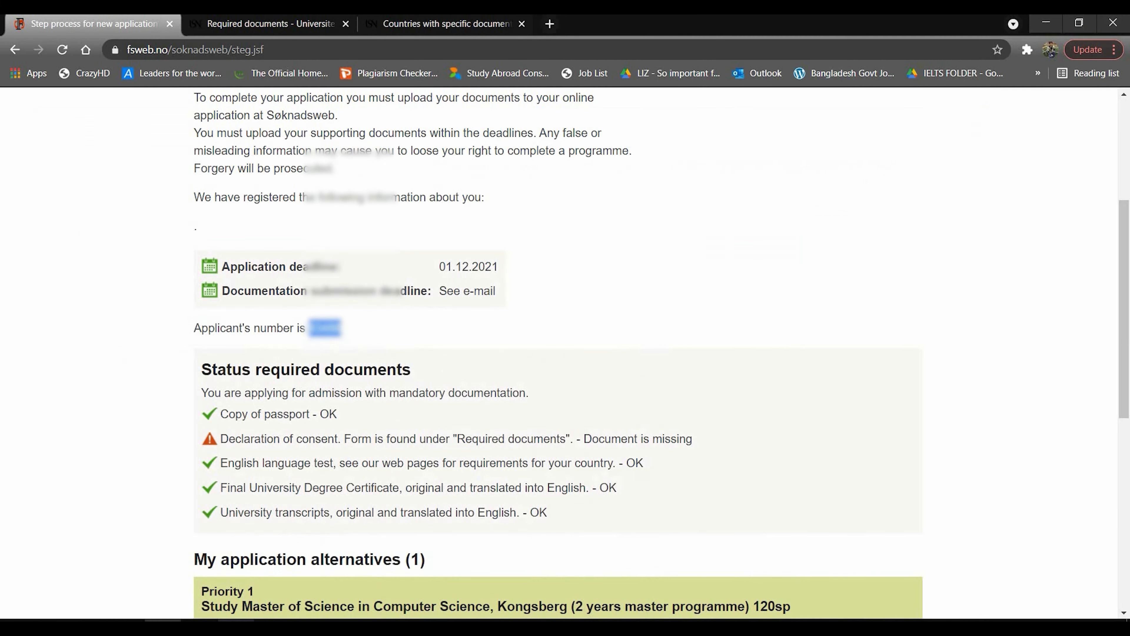
scroll(565, 356, "down", 1)
scroll(332, 327, "down", 3)
scroll(329, 324, "up", 2)
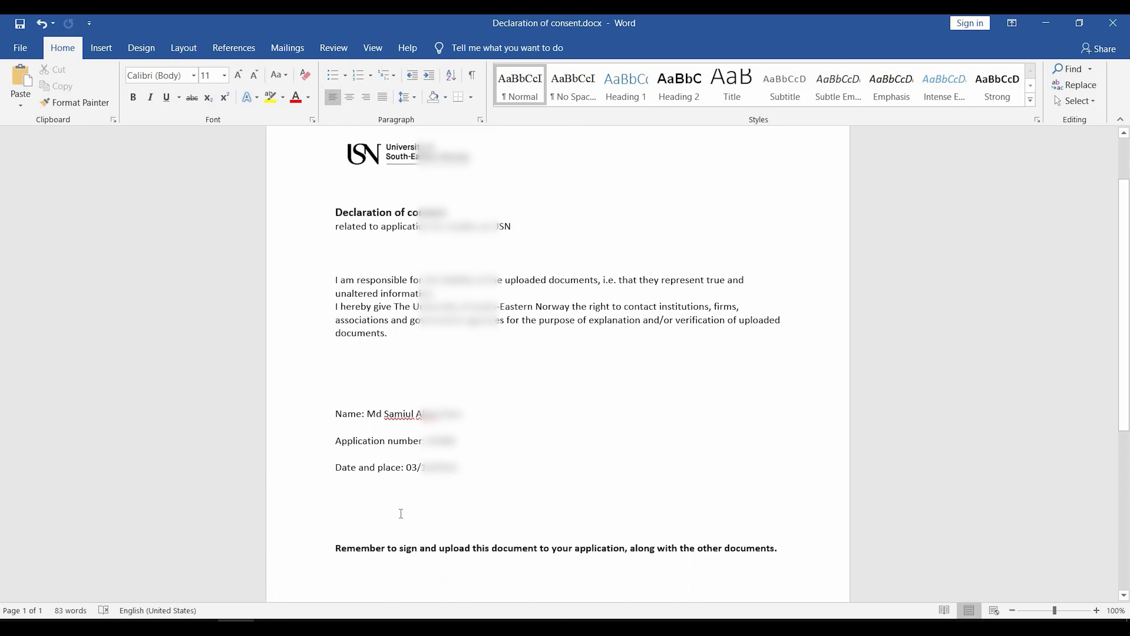
scroll(399, 512, "down", 4)
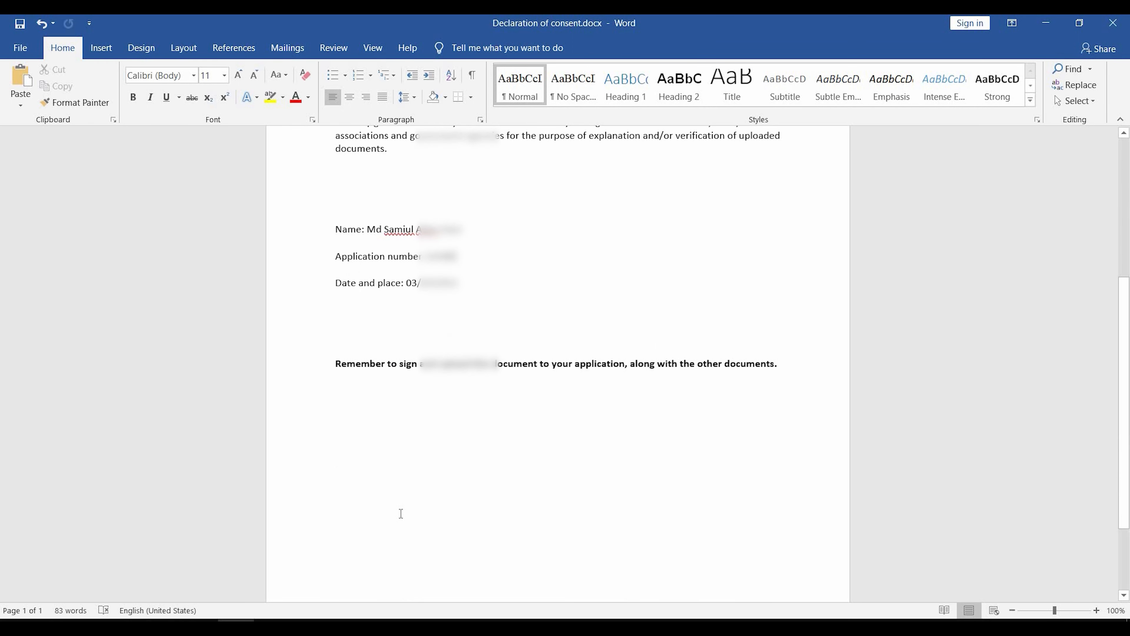
scroll(401, 514, "down", 3)
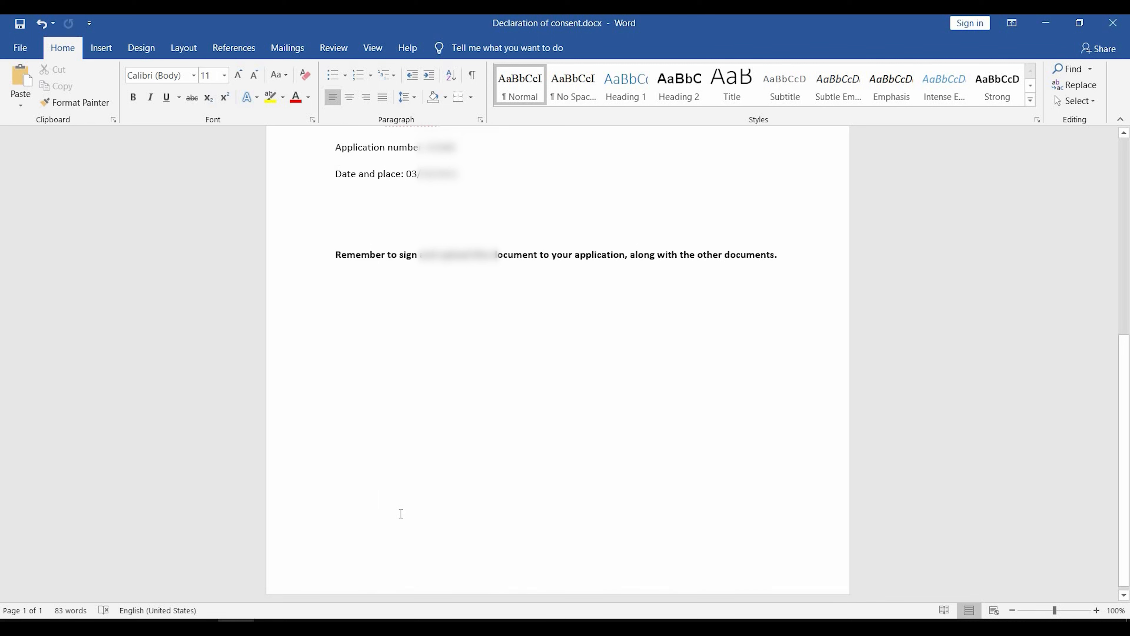
scroll(400, 513, "up", 6)
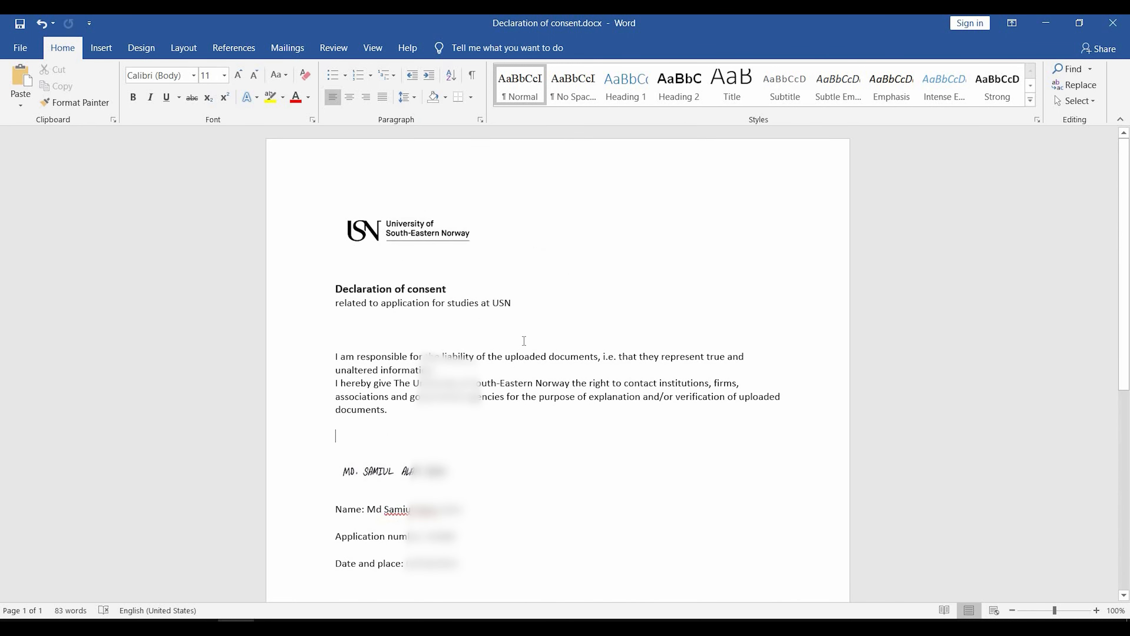
Bring up Save As in Word to save a copy of the completed declaration.
scroll(525, 341, "down", 3)
scroll(524, 340, "up", 4)
left_click(20, 48)
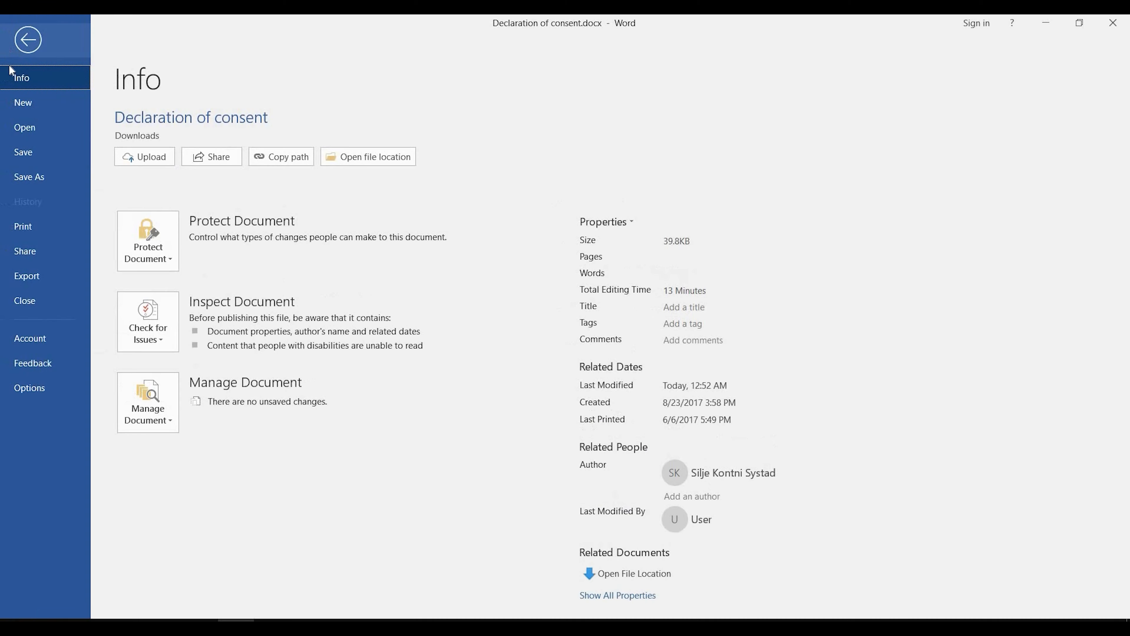
left_click(44, 177)
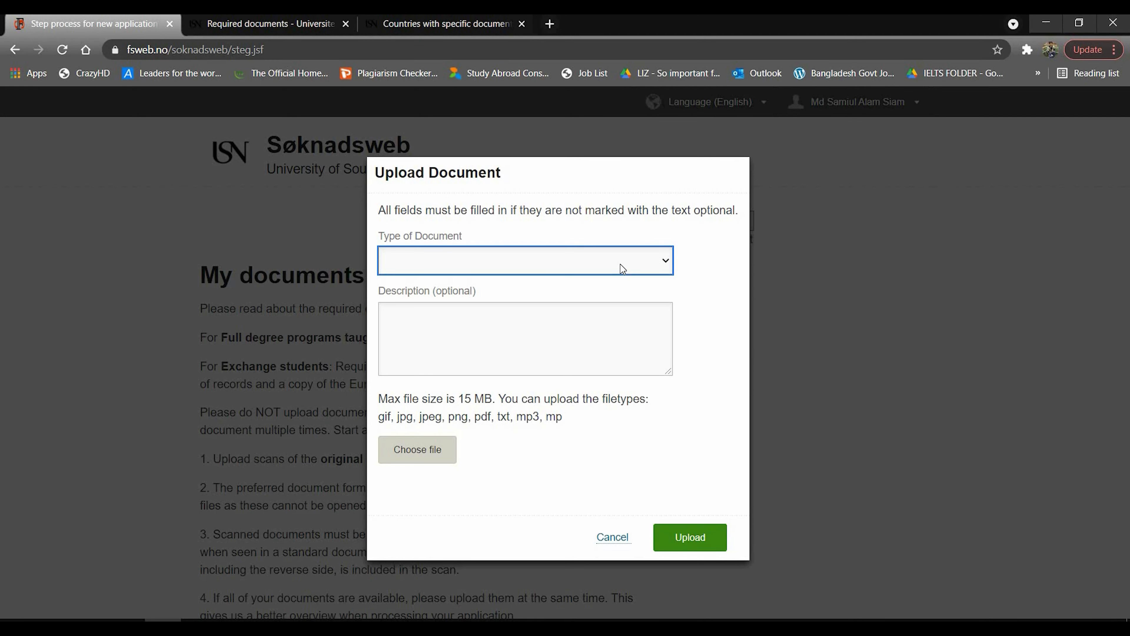
Upload Declaration of consent.pdf as type Declaration of consent, described 'Declaration of consent'.
left_click(620, 265)
left_click(495, 411)
left_click(465, 311)
type("Decla")
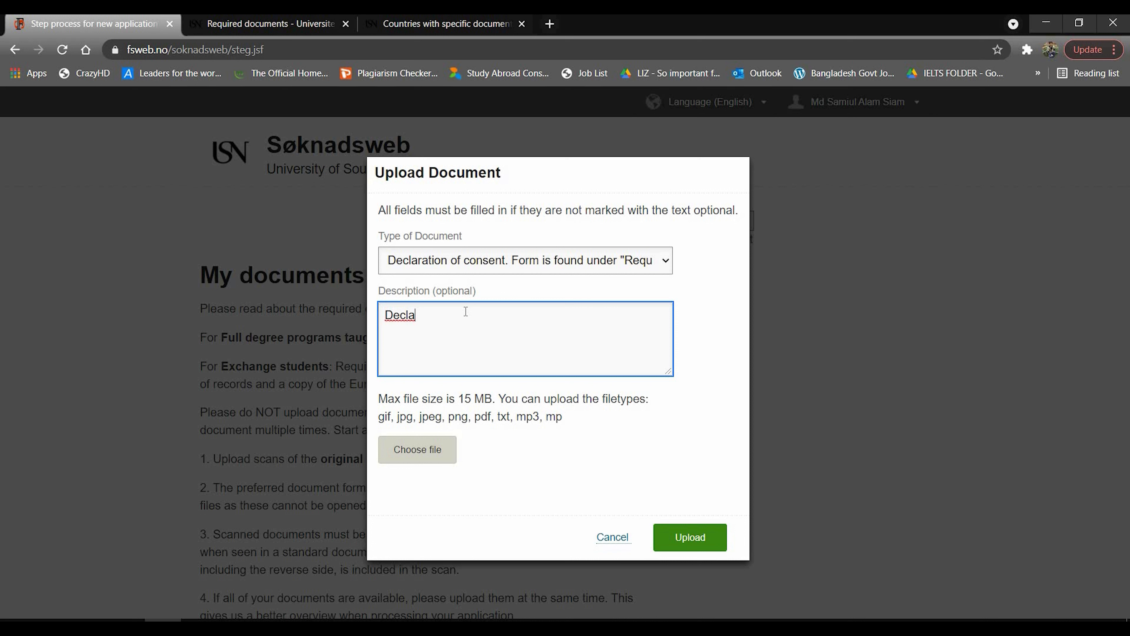
type("ration of consent")
left_click(425, 454)
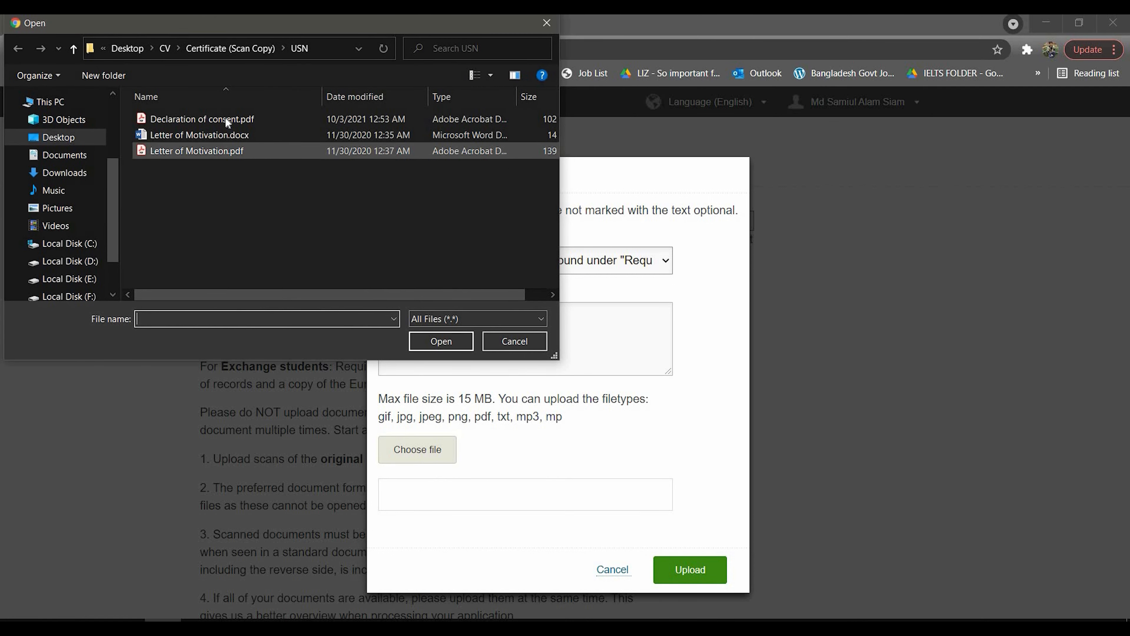
double_click(225, 117)
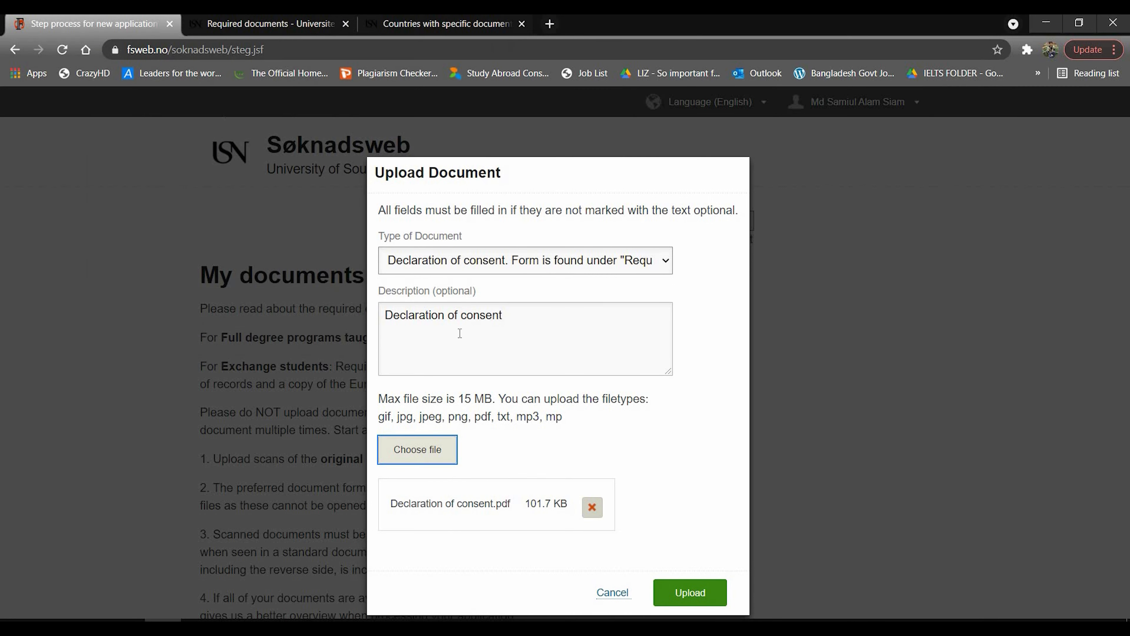
left_click(689, 592)
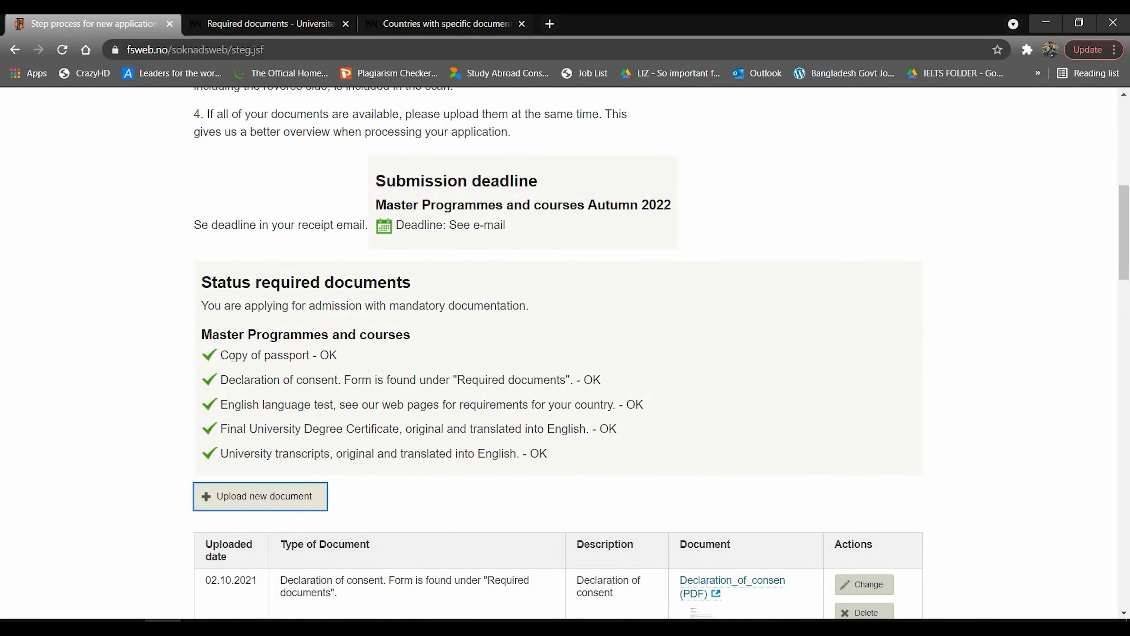
Proceed from the document list to the application receipt.
scroll(517, 461, "down", 5)
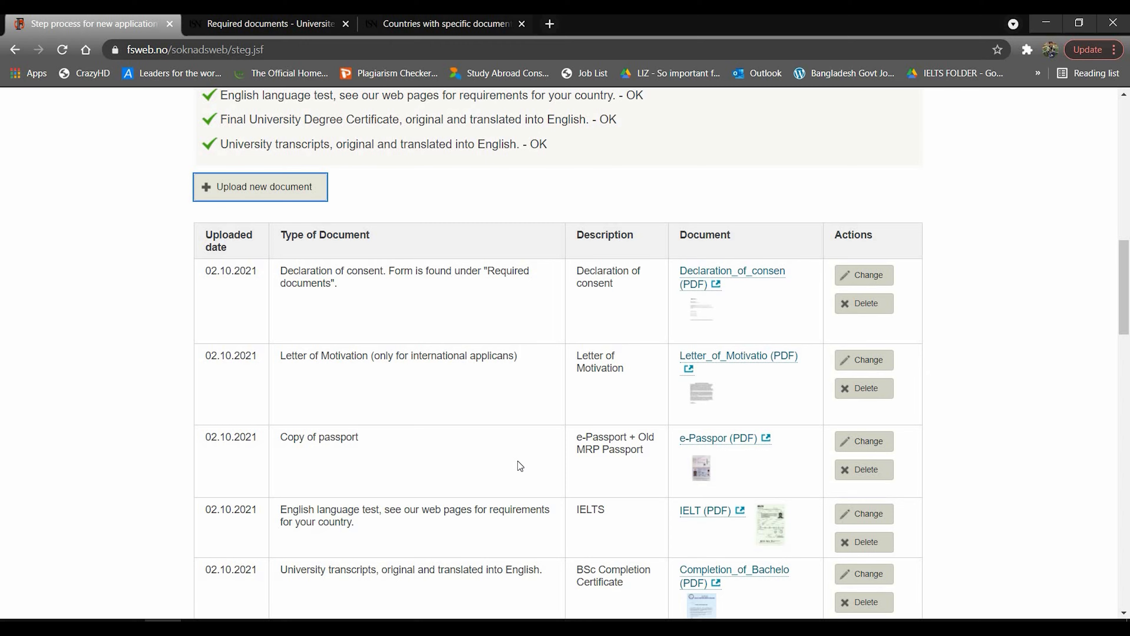
scroll(517, 461, "down", 15)
left_click(389, 451)
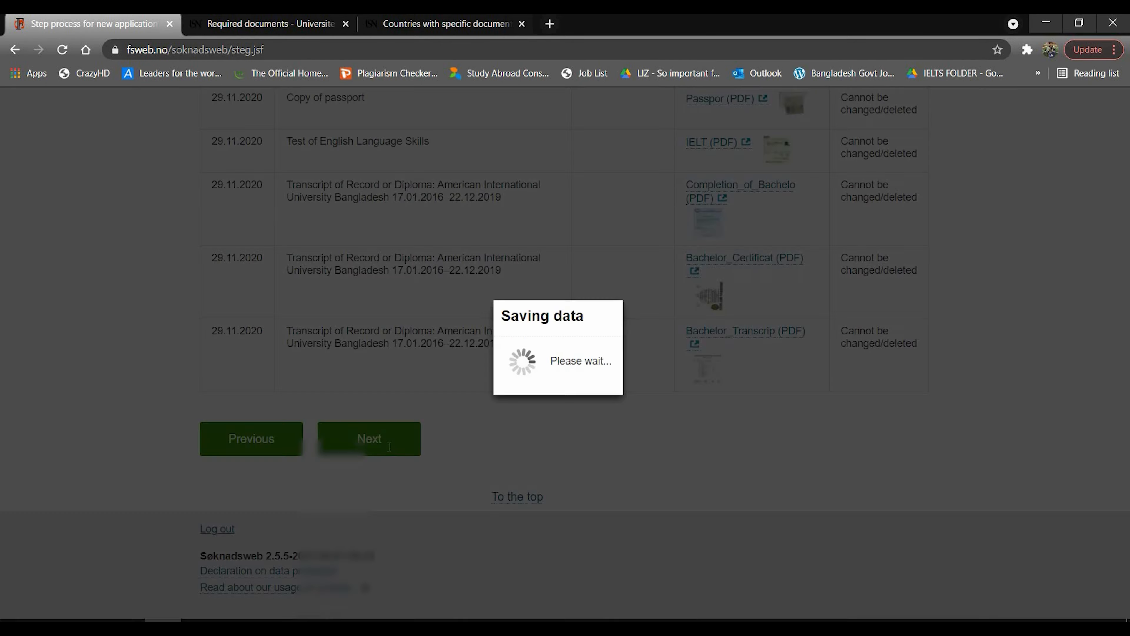
Review the receipt, highlighting the applicant number, Under consideration status, code 7112 and 25 March date.
scroll(390, 447, "down", 2)
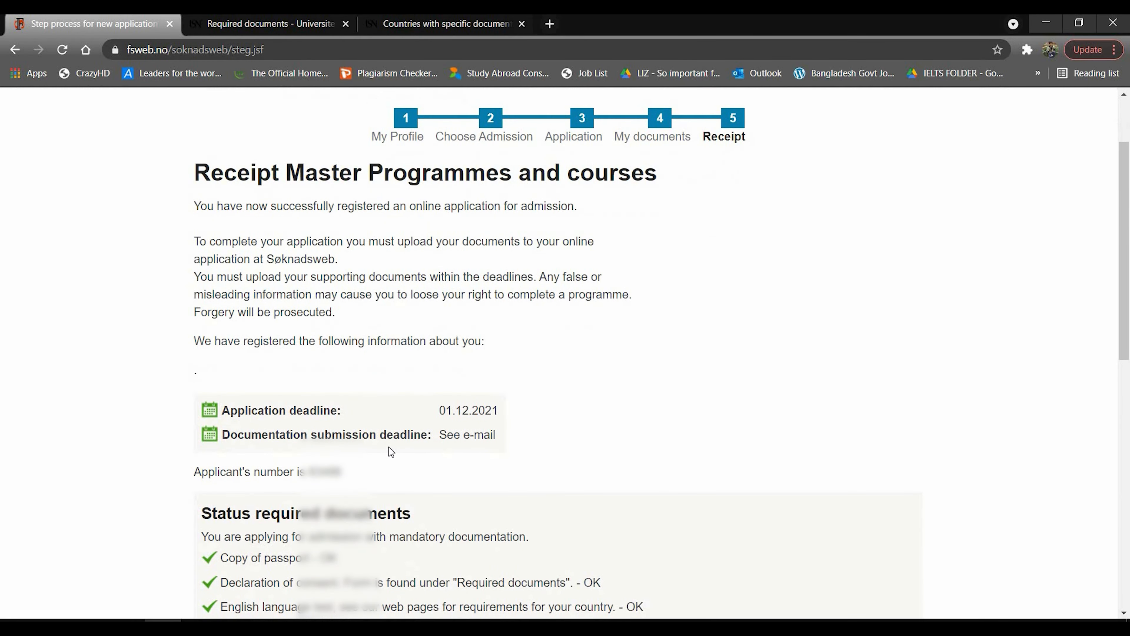
scroll(388, 447, "down", 12)
scroll(336, 406, "up", 4)
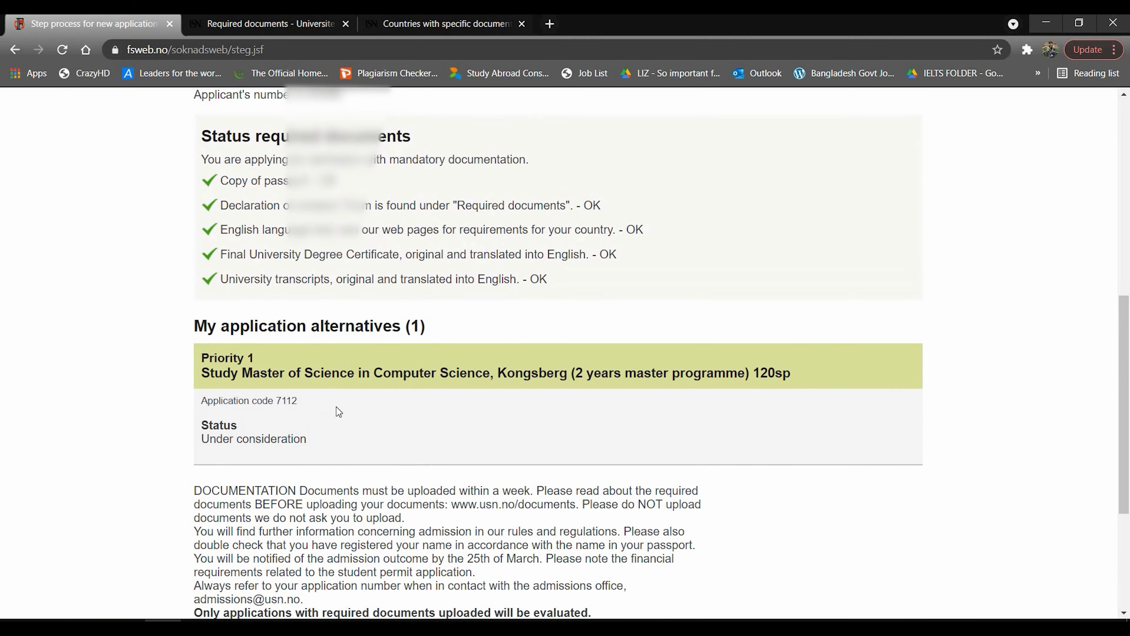
scroll(286, 426, "up", 2)
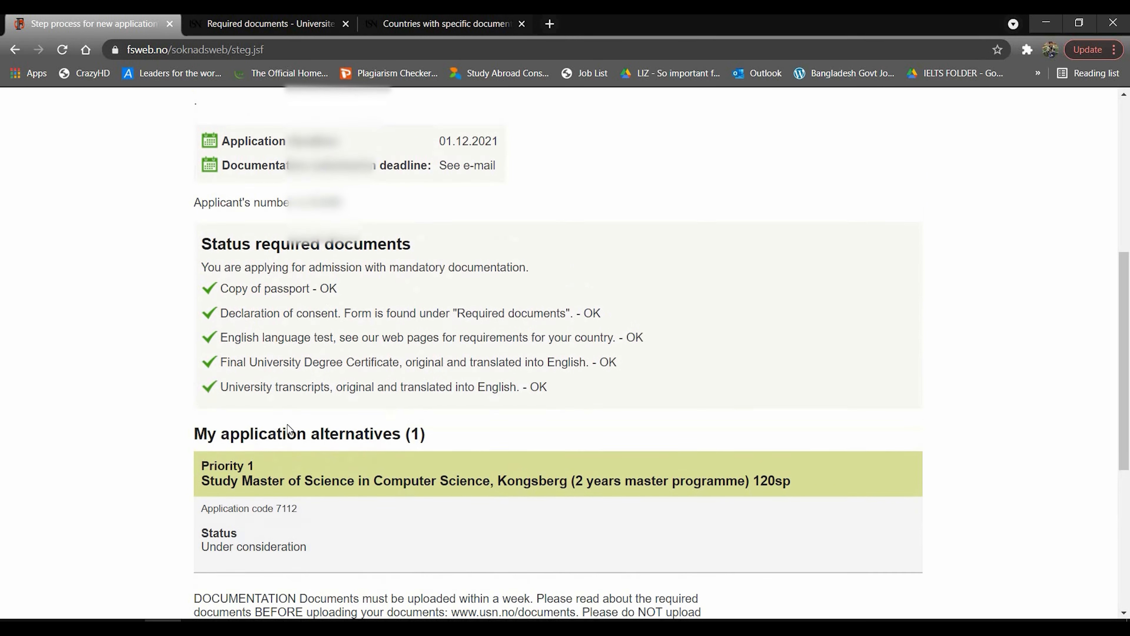
double_click(325, 215)
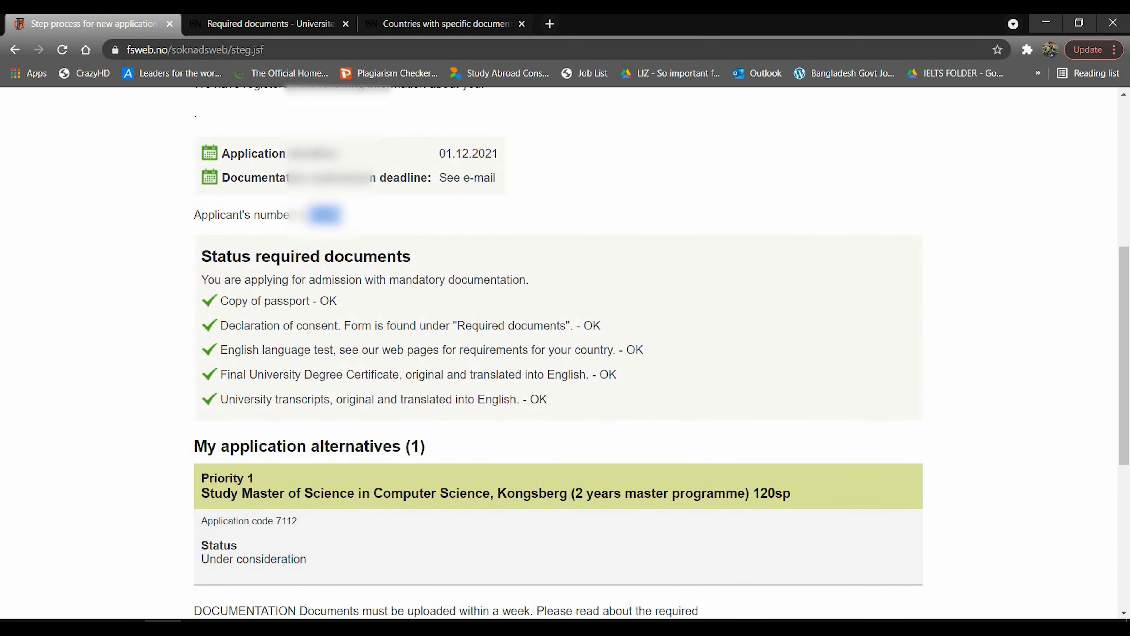
scroll(202, 215, "down", 6)
left_click_drag(200, 195, 310, 211)
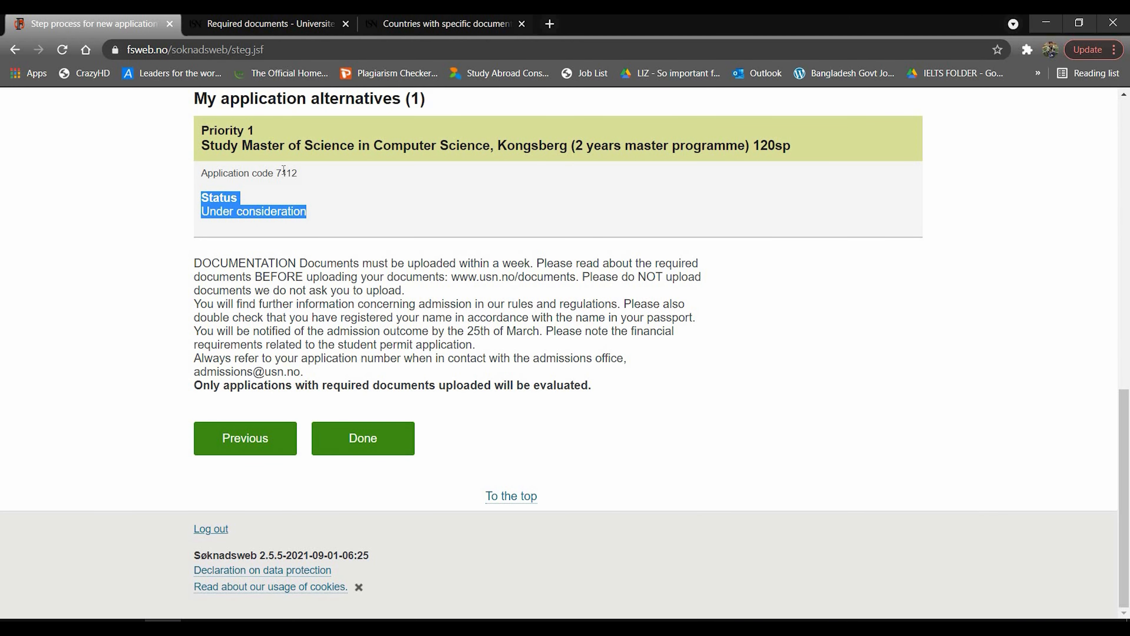
double_click(284, 173)
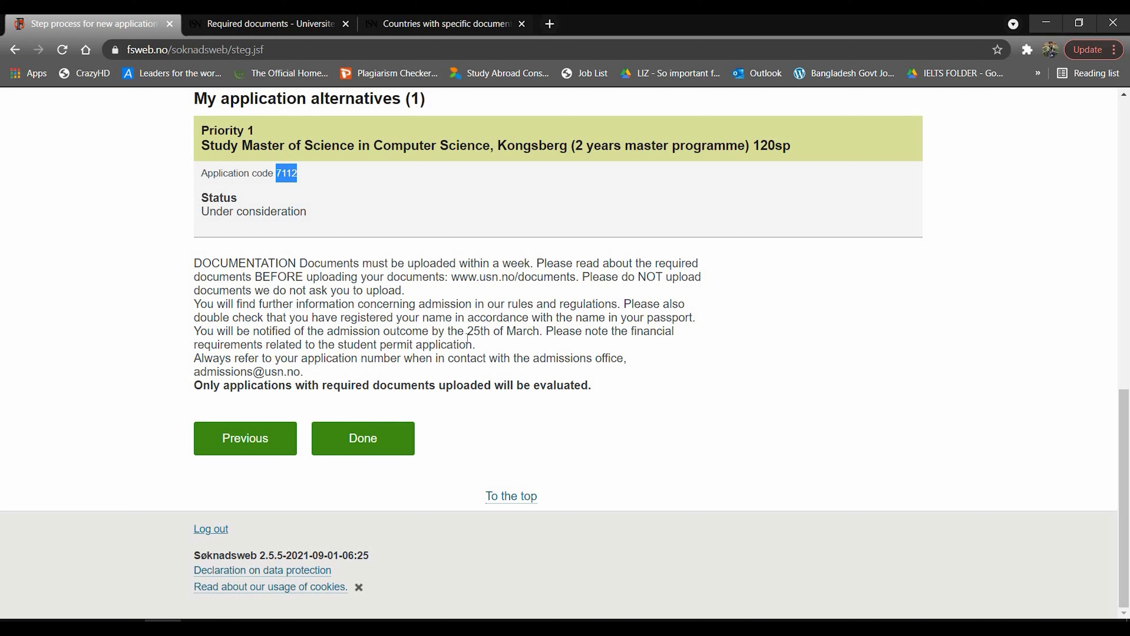
left_click_drag(471, 335, 540, 334)
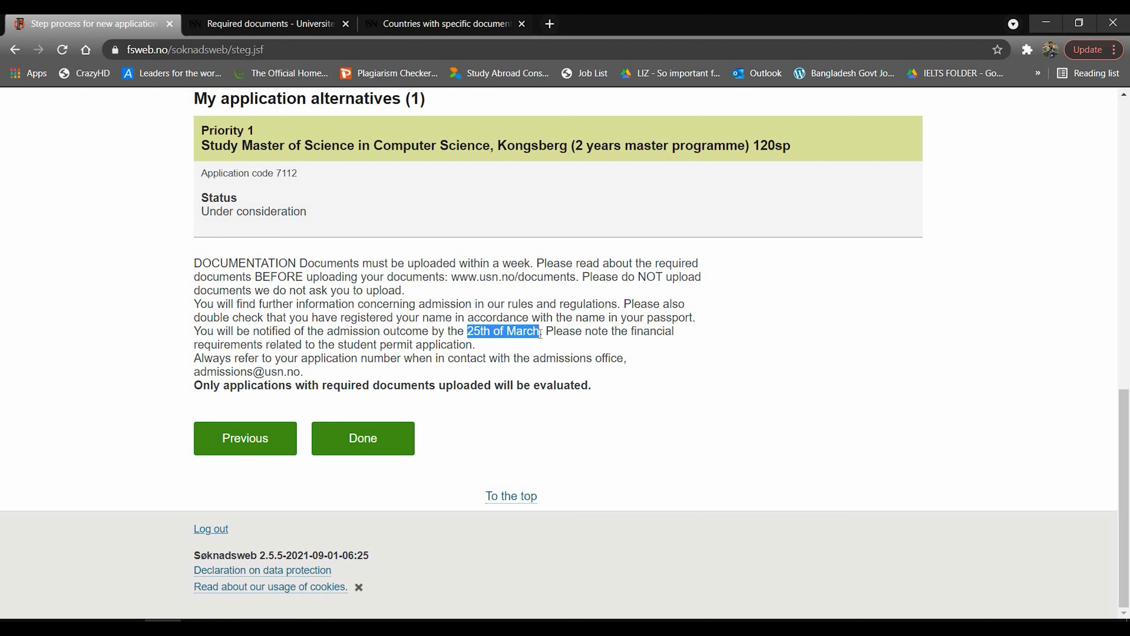
scroll(540, 334, "up", 5)
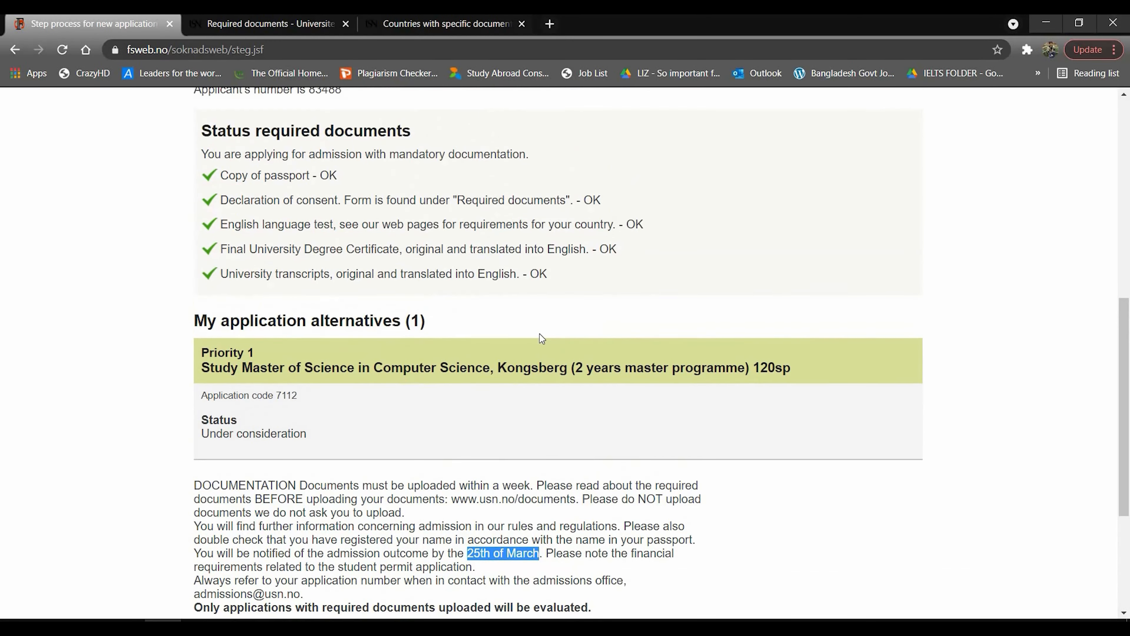
scroll(539, 334, "down", 5)
Finish the application and open the receipt for the Autumn 2022 application.
left_click(395, 452)
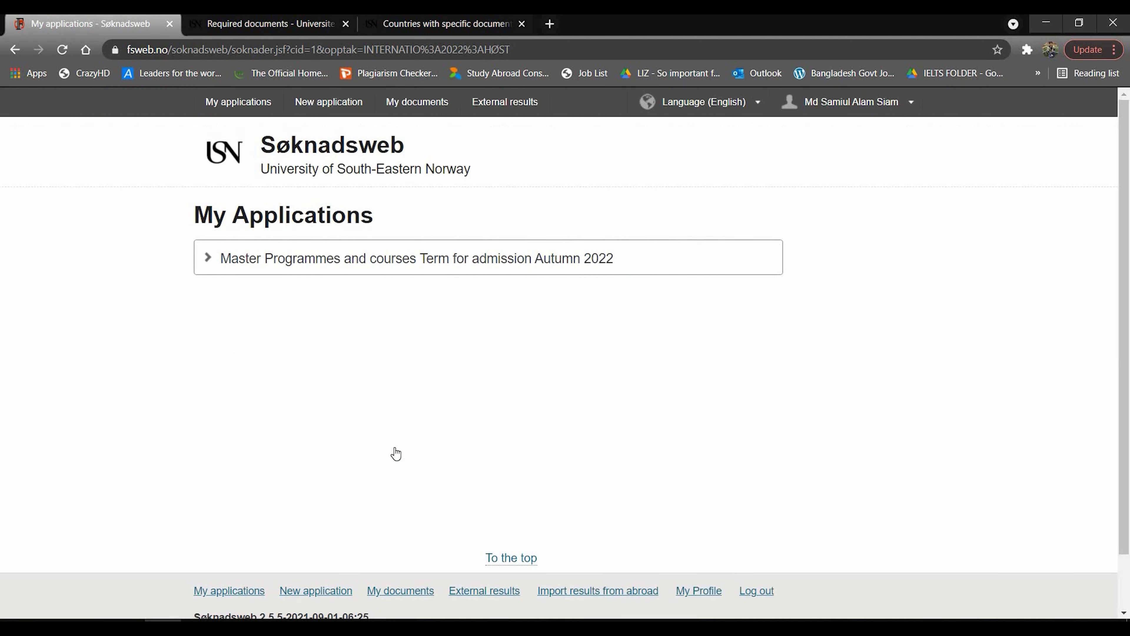
left_click(229, 115)
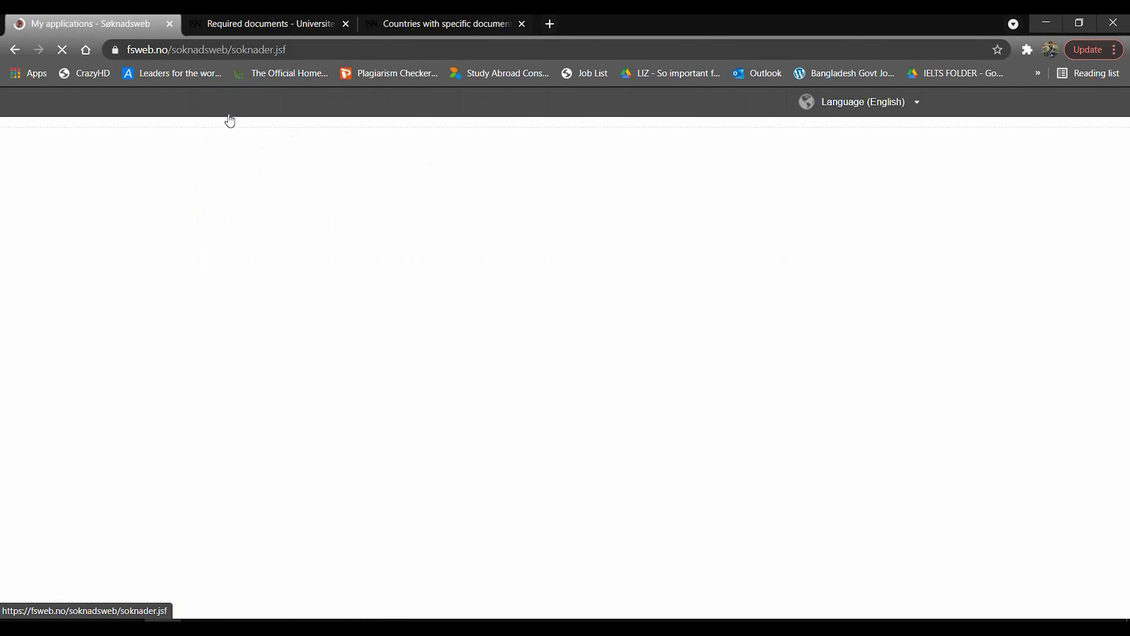
left_click(468, 294)
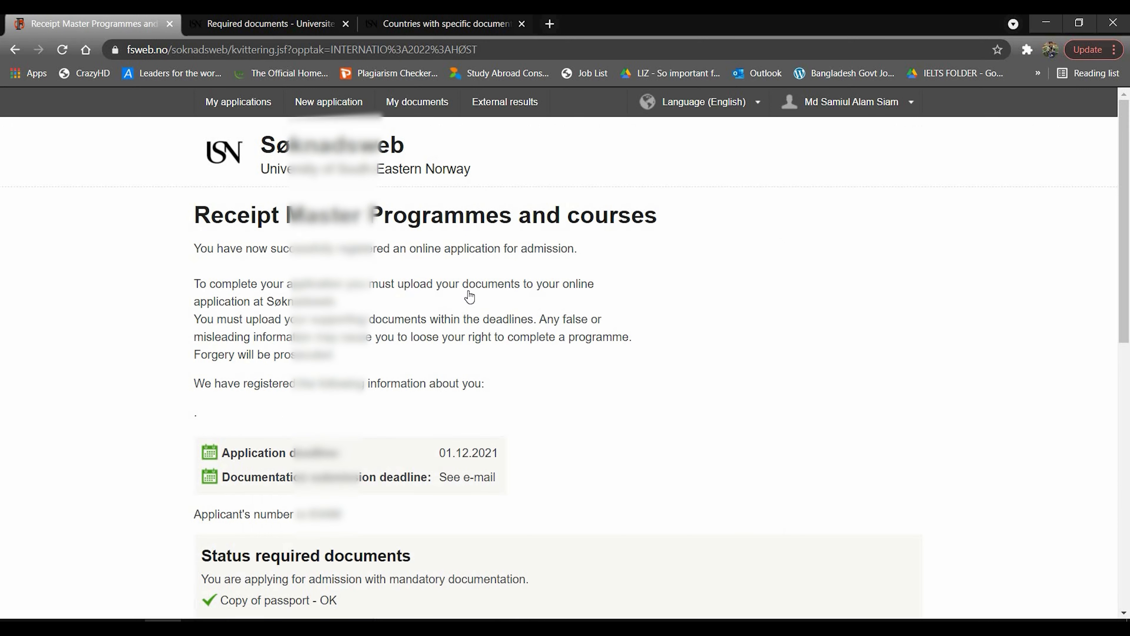
Review the full receipt, then return to the My applications list.
scroll(469, 295, "down", 3)
scroll(469, 296, "down", 8)
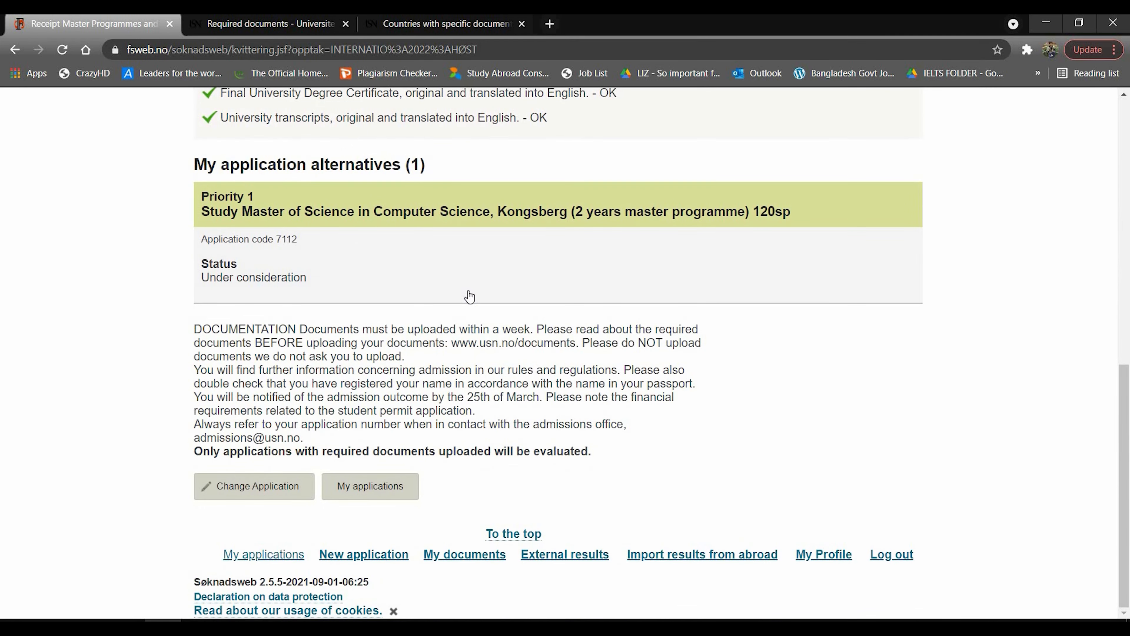
left_click(399, 490)
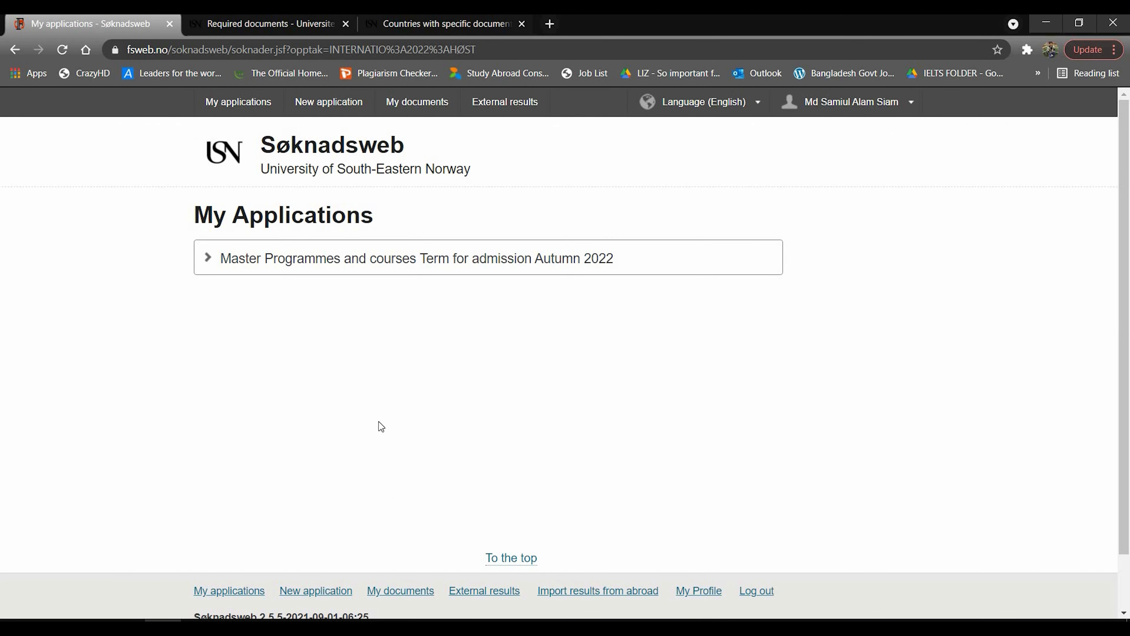